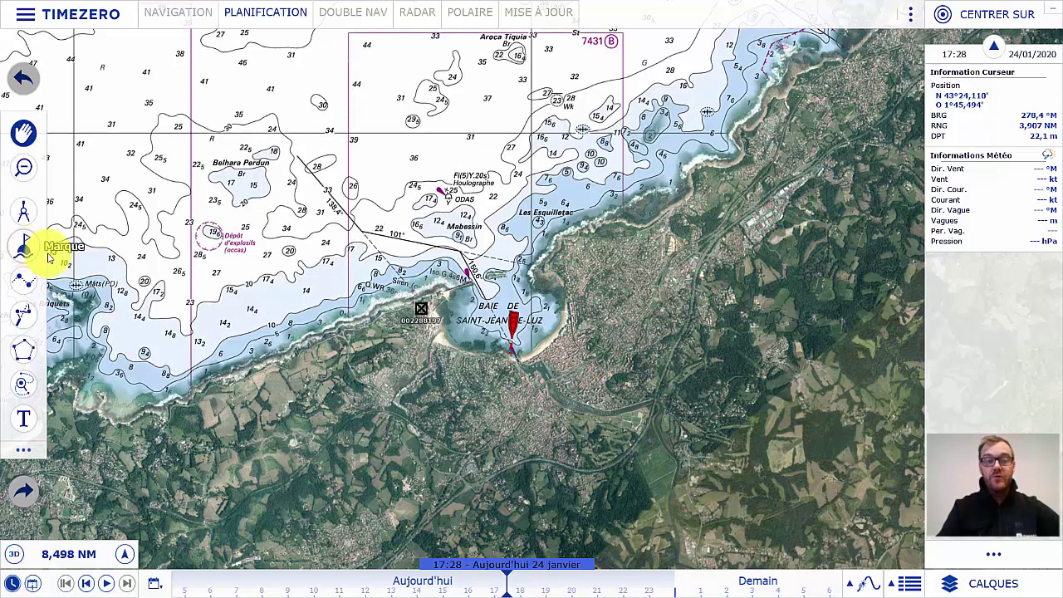
Step: Place three marks offshore northwest of the Baie de Saint-Jean-de-Luz, between Belhara Perdun and Aroca Tiquia
left_click_drag(233, 241, 211, 309)
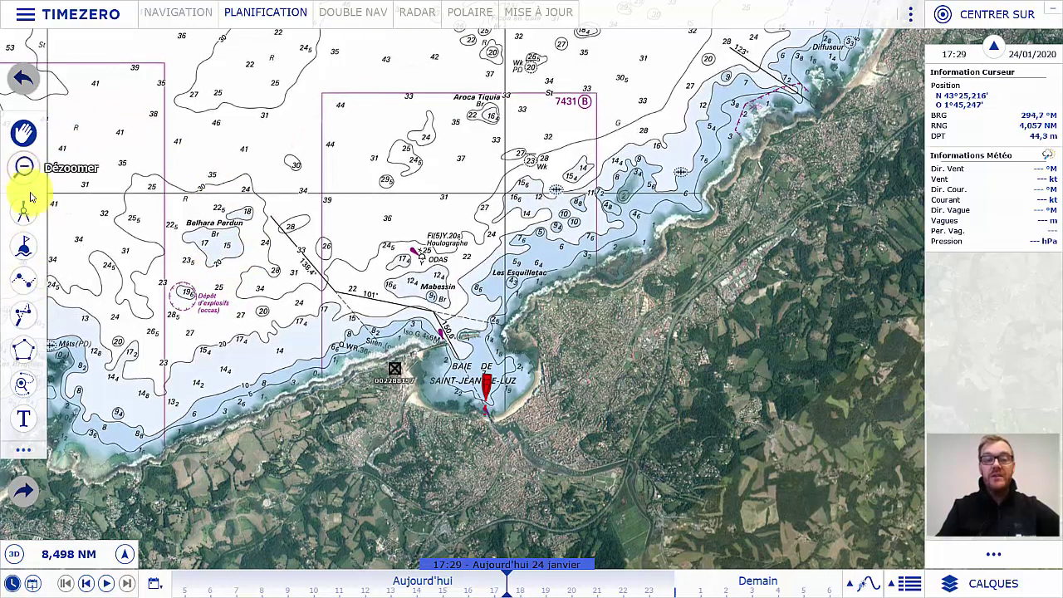
left_click(25, 254)
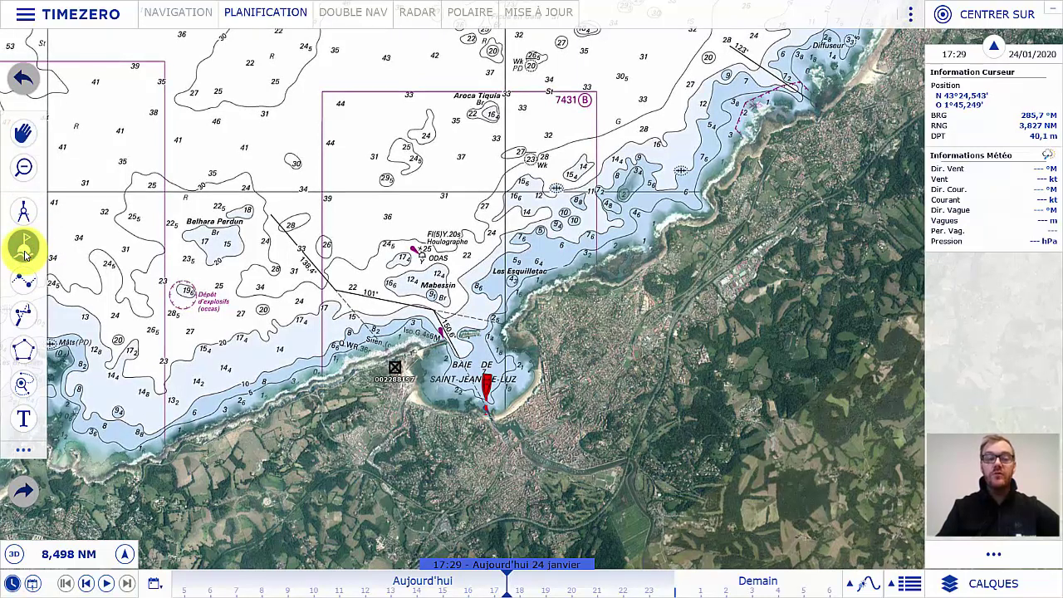
left_click(25, 254)
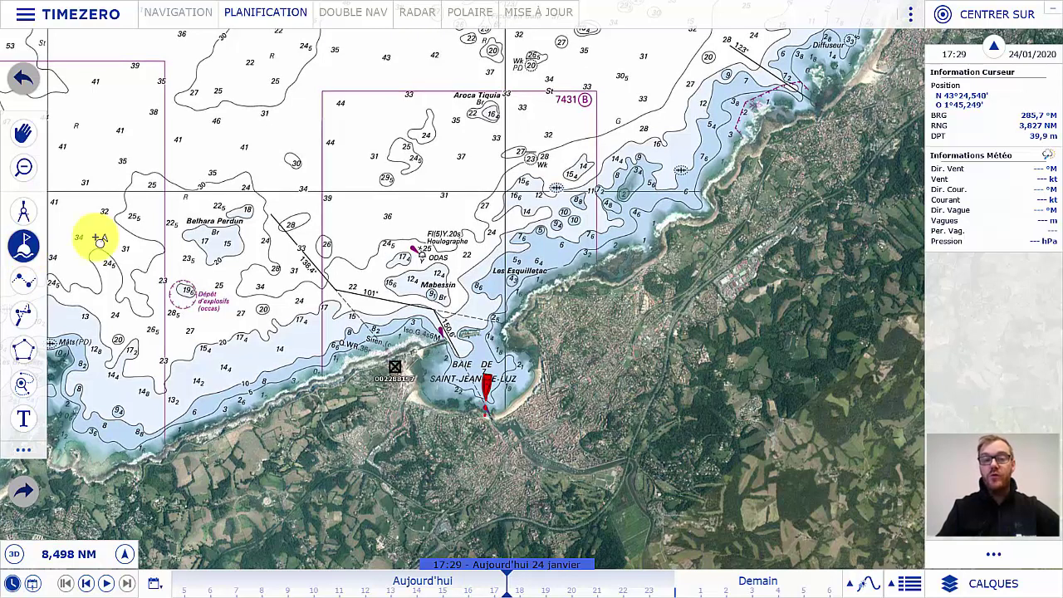
left_click(336, 166)
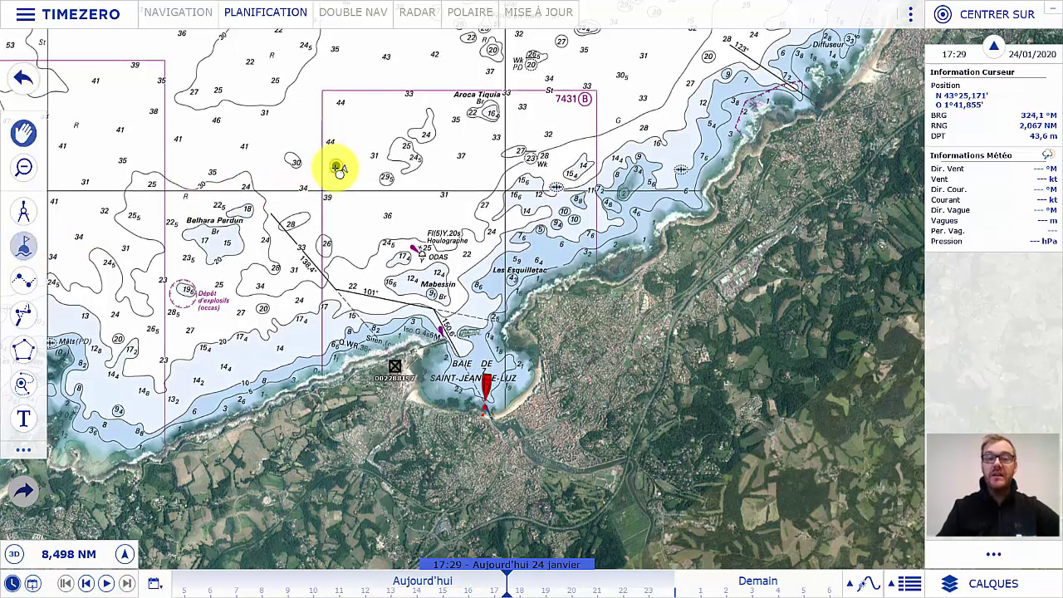
left_click(24, 246)
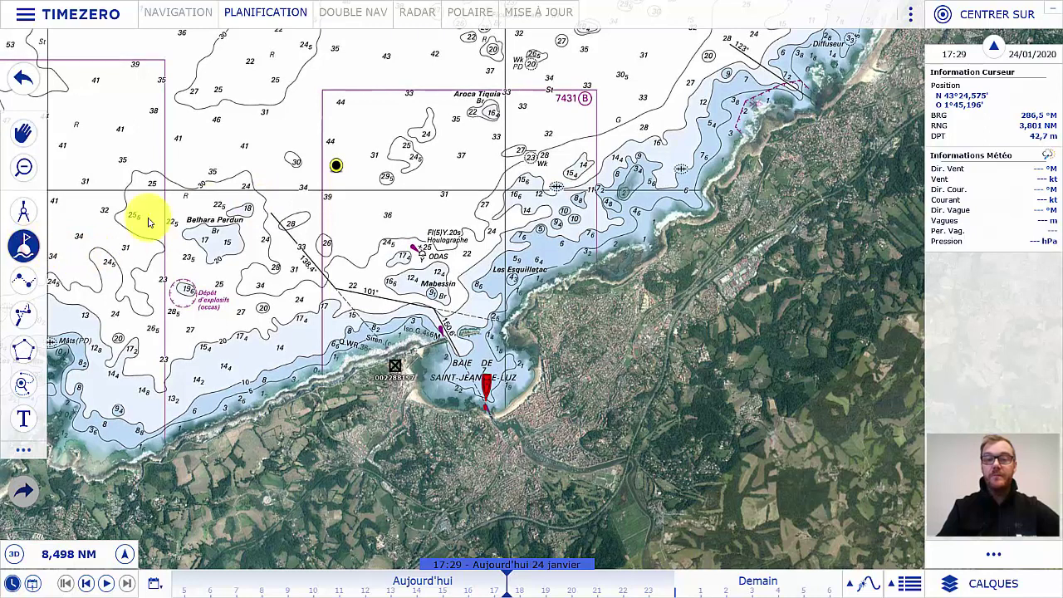
left_click(373, 132)
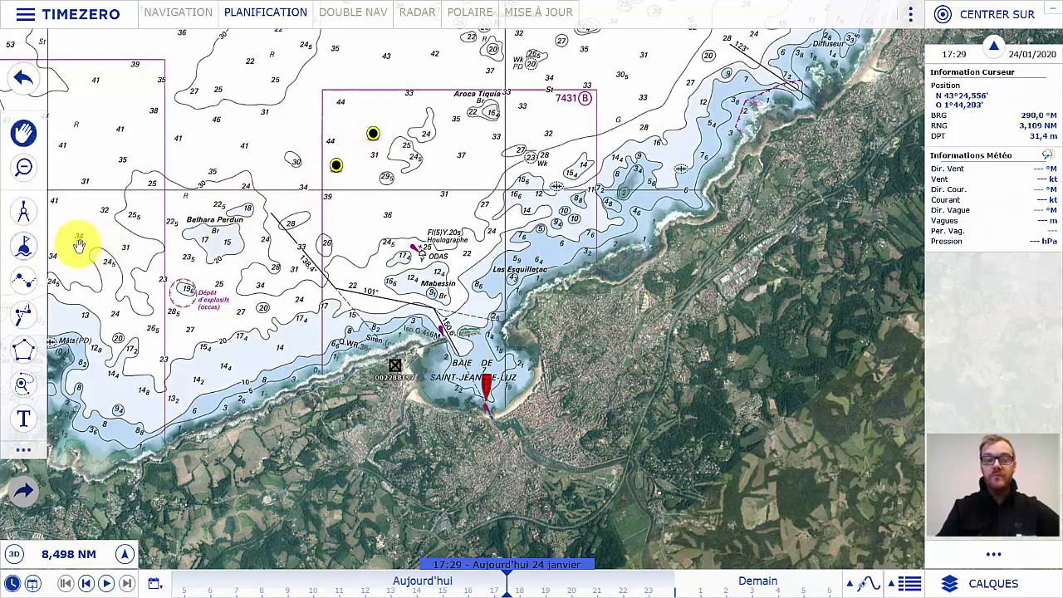
left_click(24, 246)
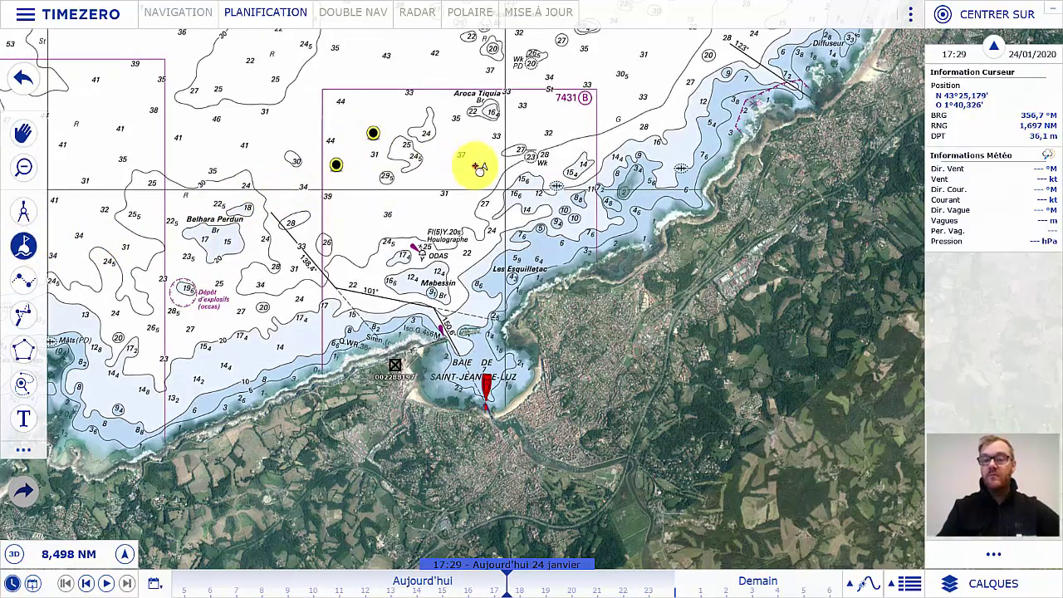
left_click(475, 165)
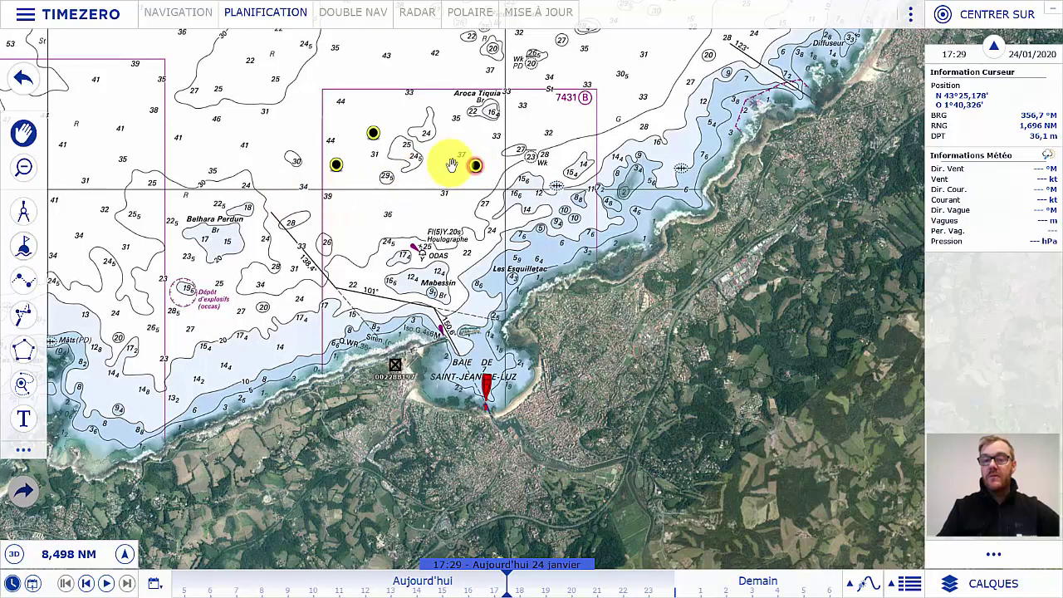
Step: Change the westernmost of the three marks to red and give it the flag icon
left_click(335, 167)
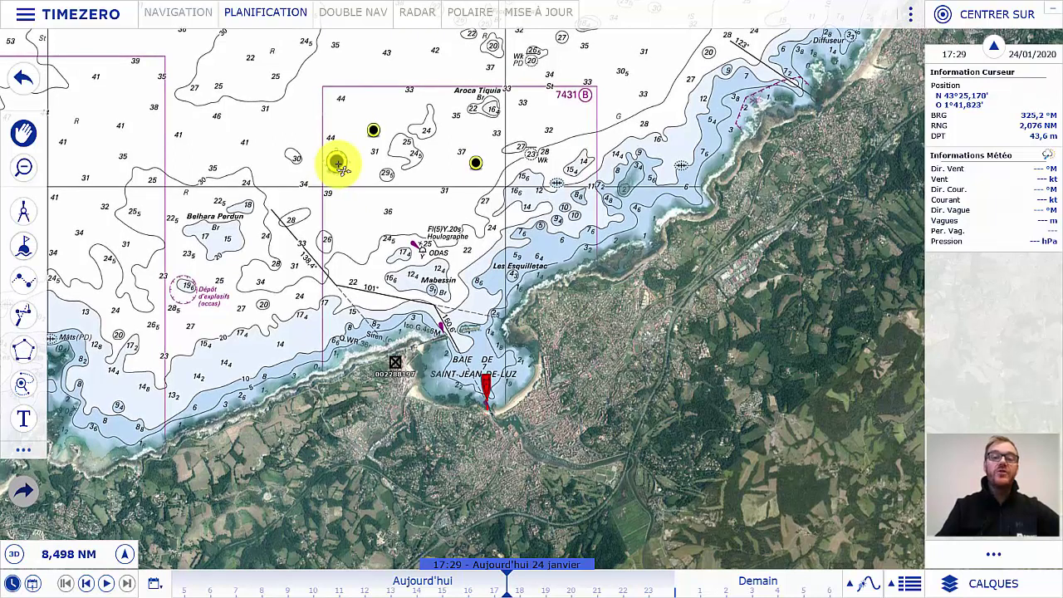
right_click(339, 166)
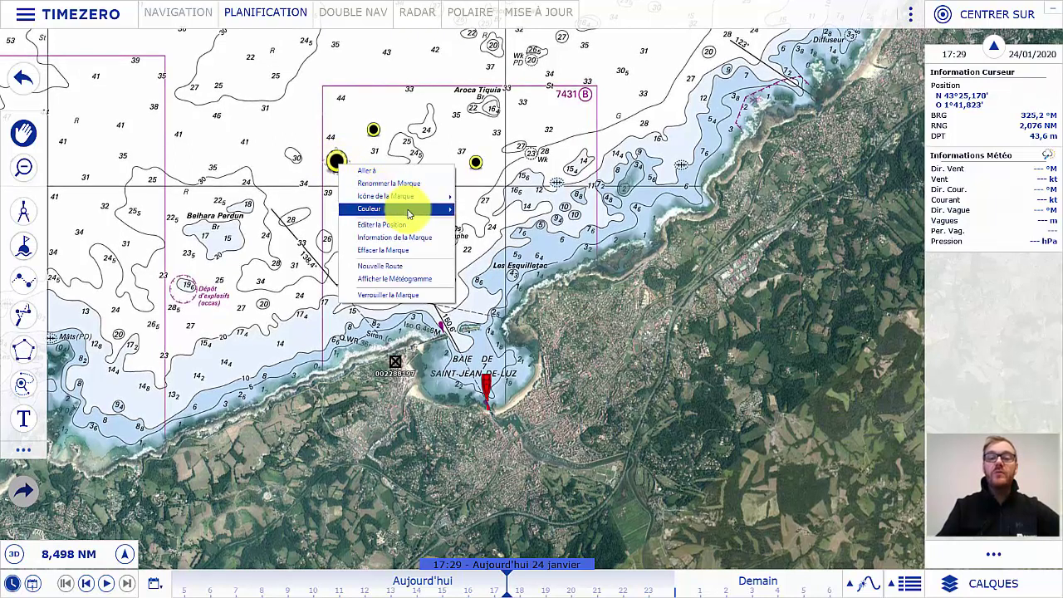
mouse_move(413, 213)
left_click(463, 214)
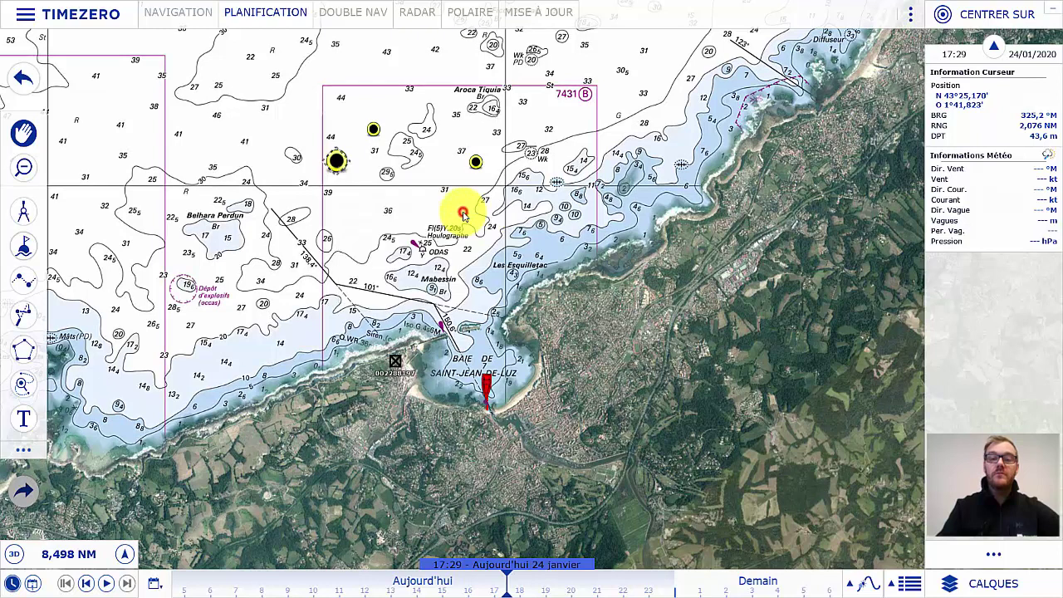
right_click(342, 164)
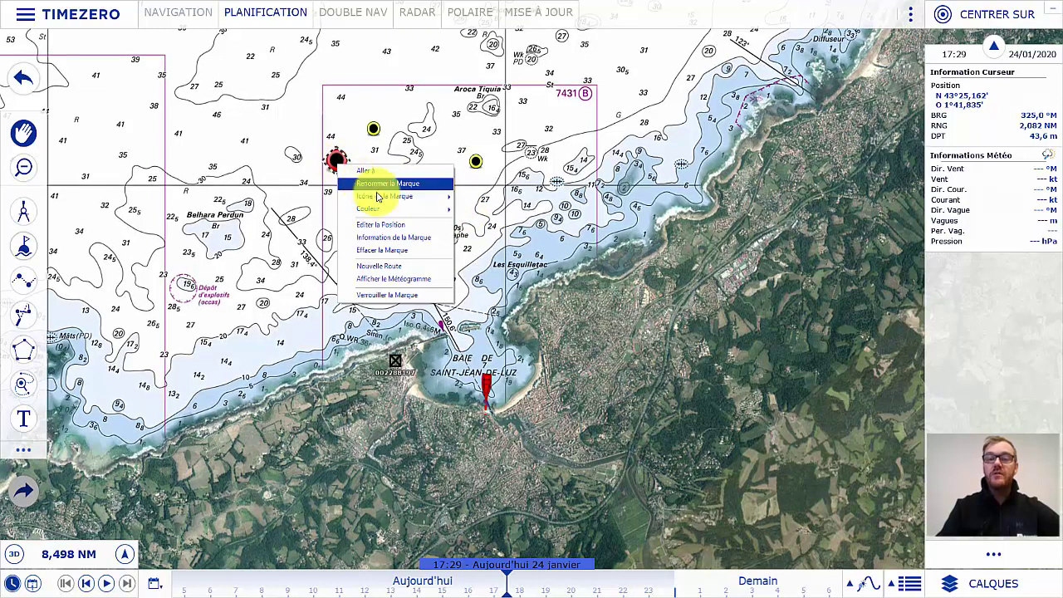
mouse_move(408, 197)
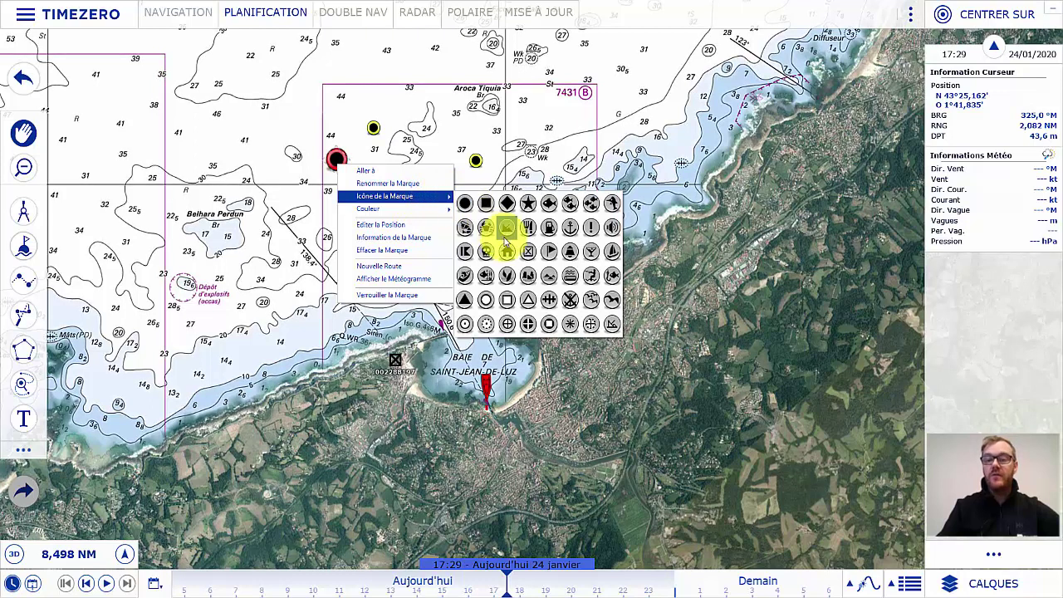
left_click(548, 255)
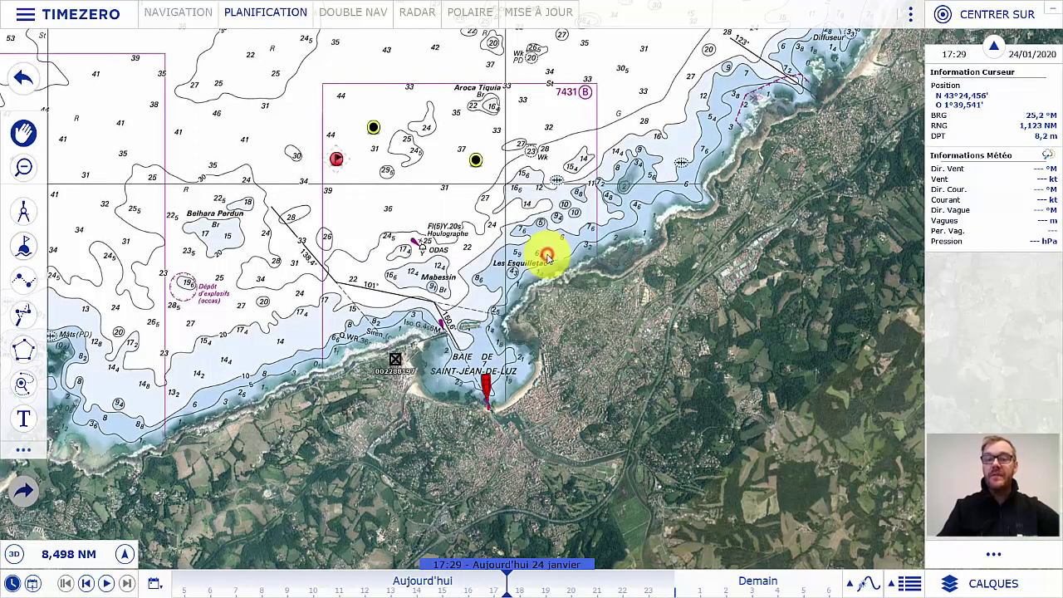
Step: Examine the red flag mark's information window, including its name, comment, position, colour and icon fields
right_click(365, 208)
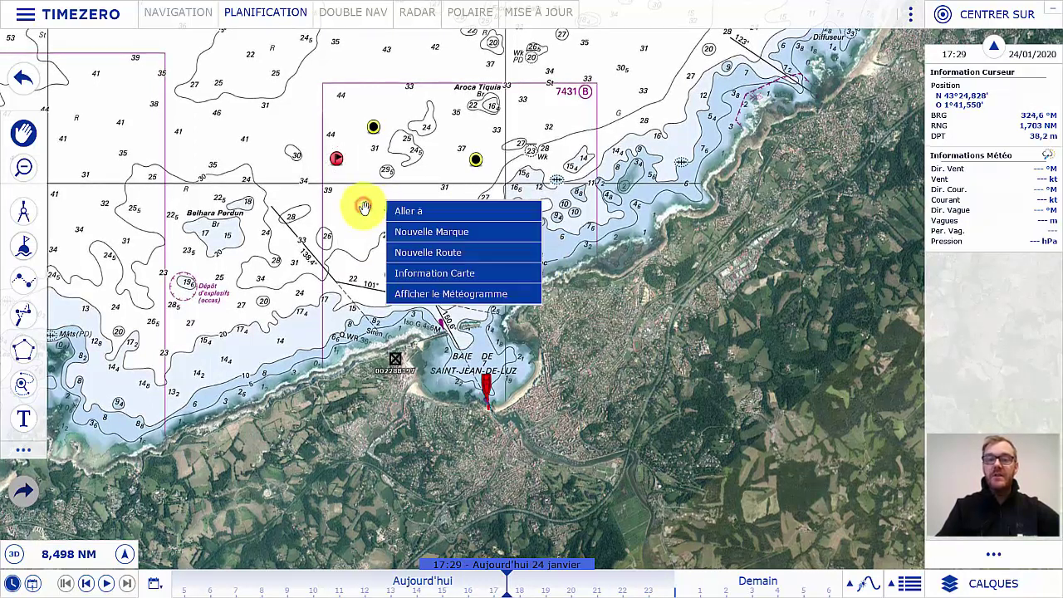
left_click(340, 198)
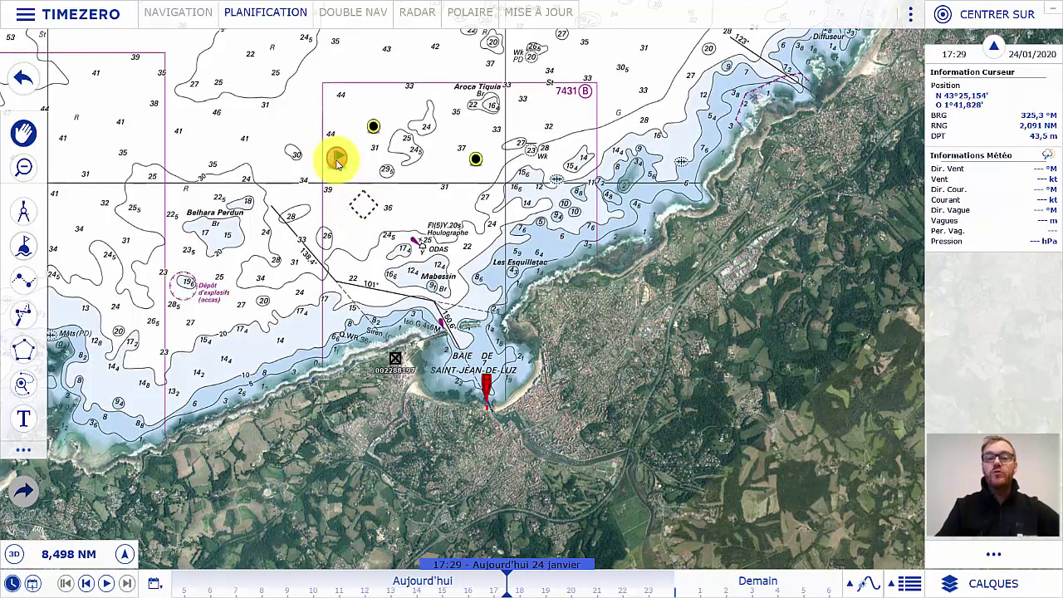
double_click(337, 163)
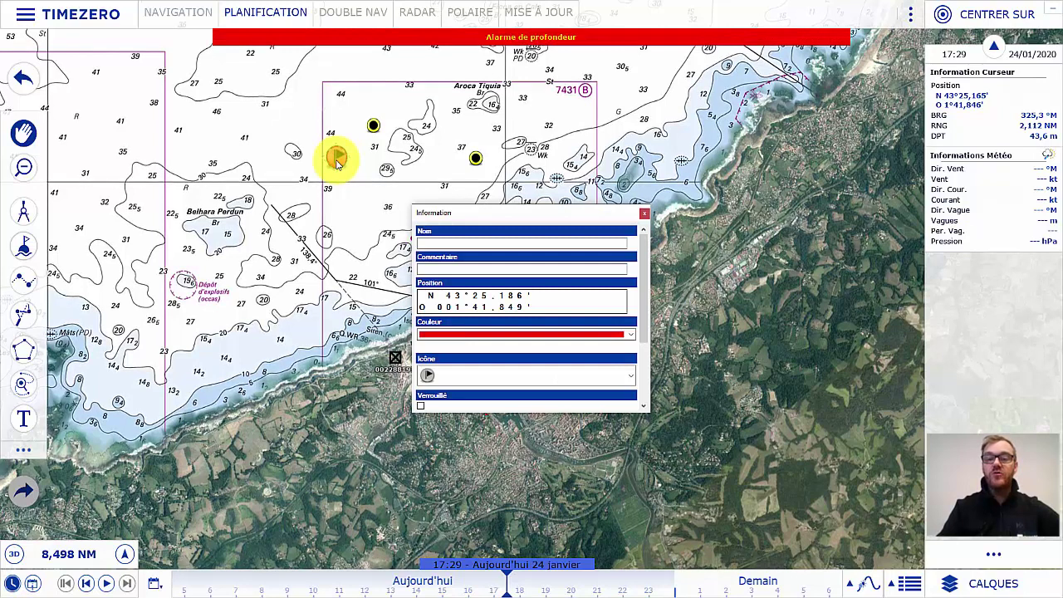
left_click(459, 244)
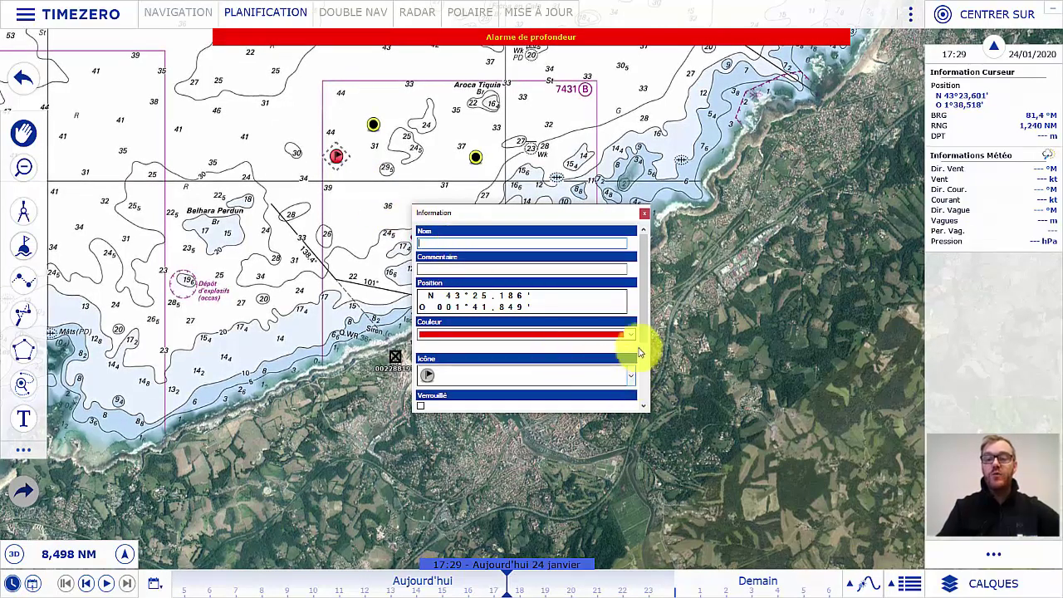
left_click(644, 216)
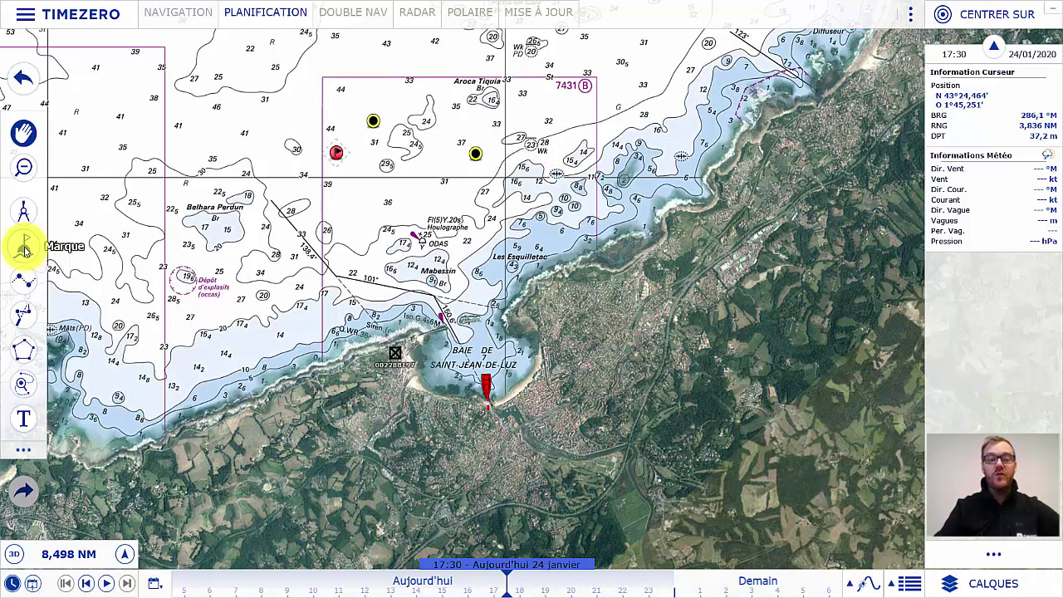
Step: Create a mark by manual position entry at N 43°24,057' O 001°39,708'
left_click(25, 251)
left_click(25, 250)
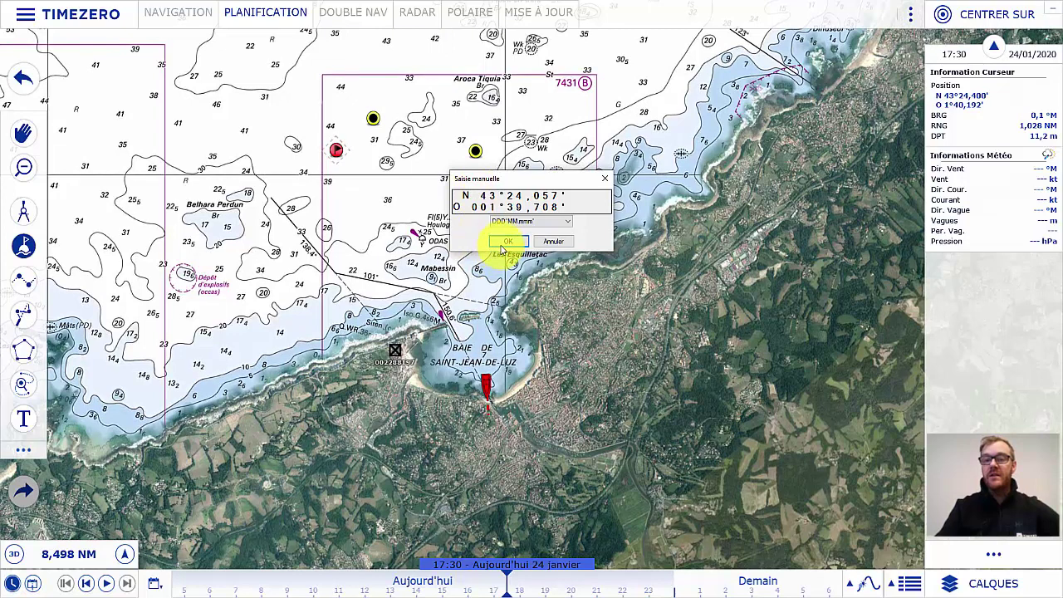
left_click(506, 241)
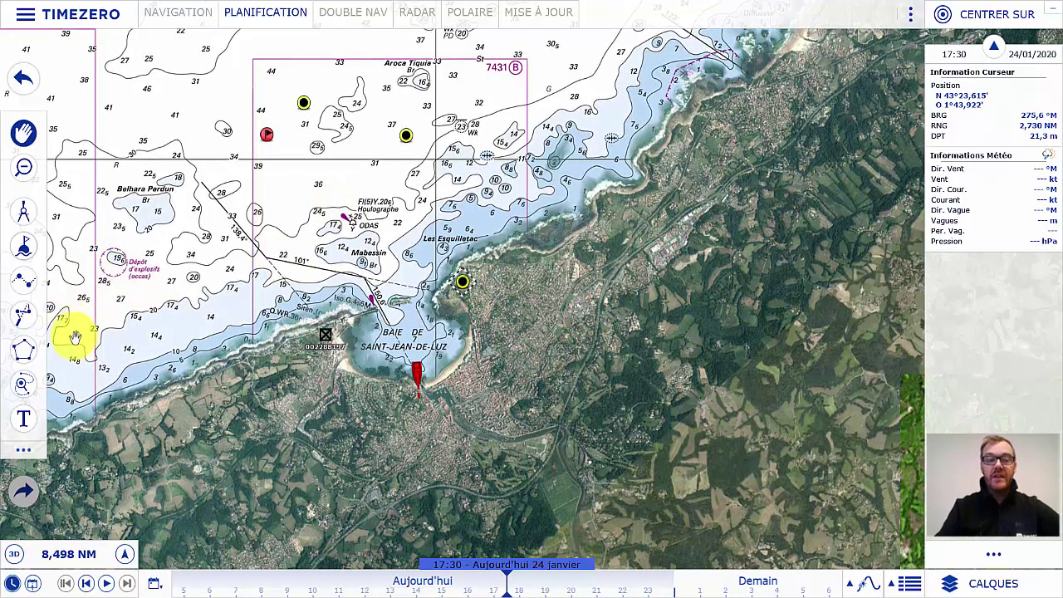
Step: Draw a seven-waypoint route about 6.9 NM long from the Baie de Saint-Jean-de-Luz entrance to Pointe de Biarritz
left_click(22, 281)
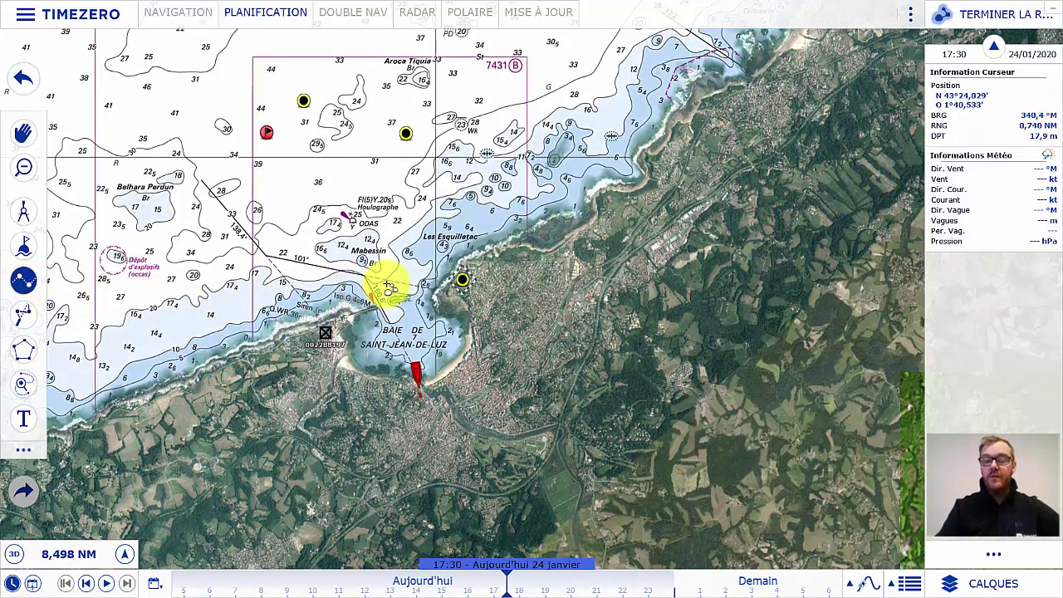
left_click(387, 284)
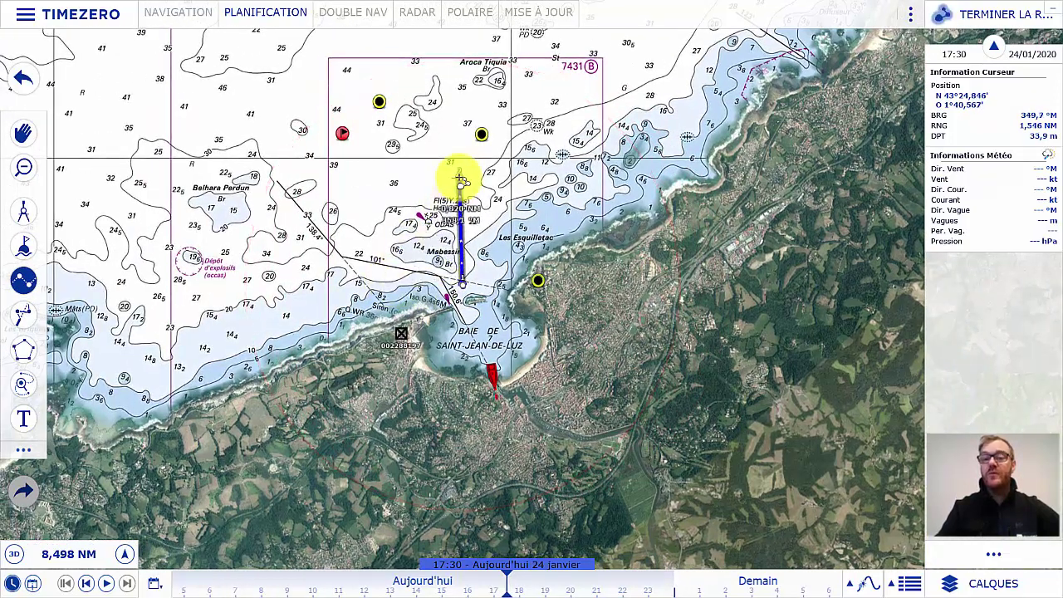
left_click(460, 179)
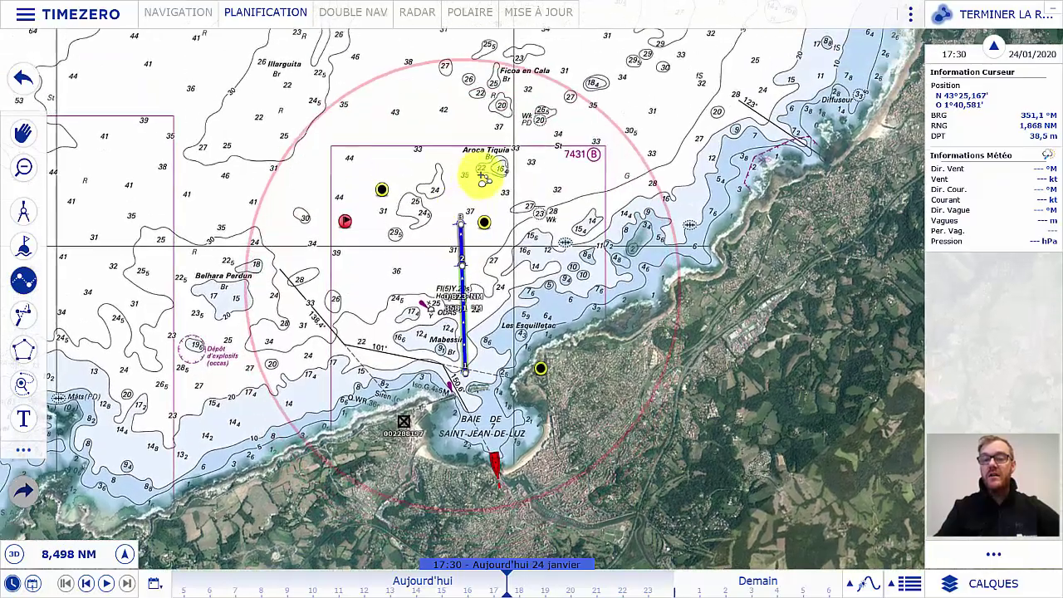
left_click(508, 168)
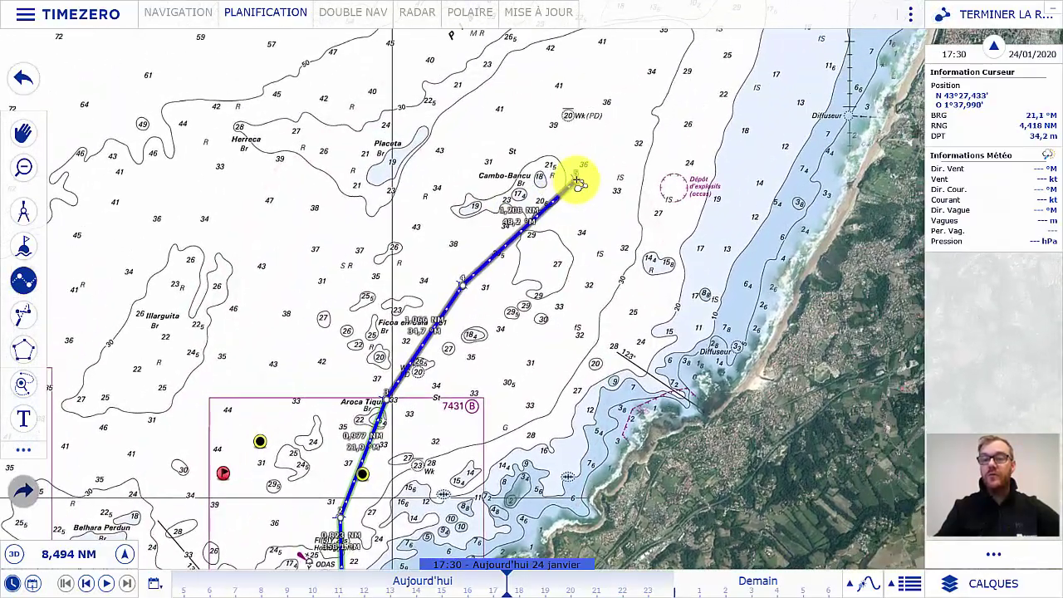
left_click(574, 178)
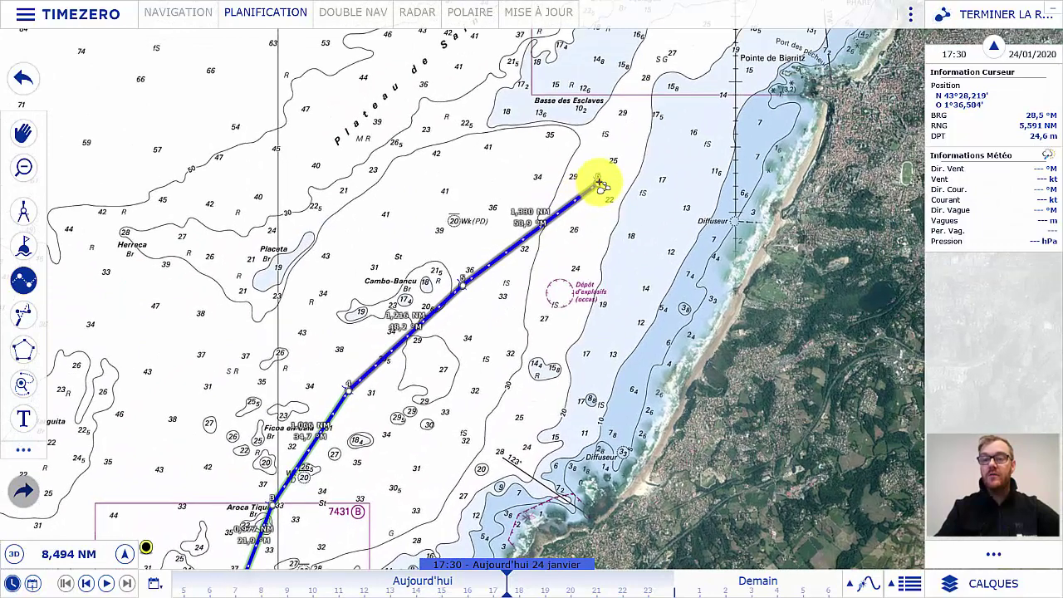
left_click(598, 184)
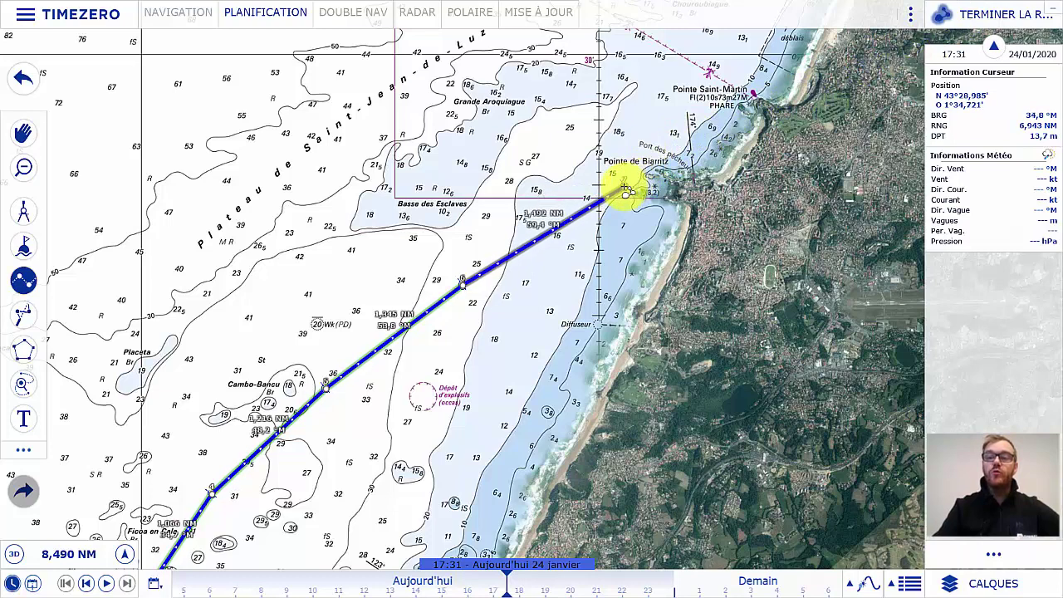
double_click(624, 189)
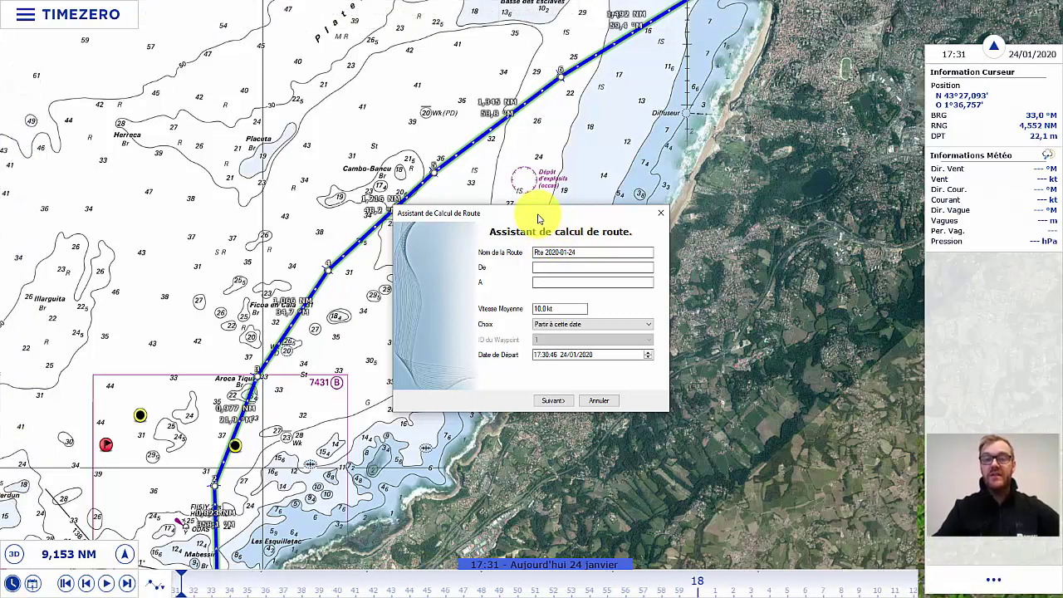
Step: Dismiss the route calculation assistant and examine the new route's waypoint detail table
left_click(600, 401)
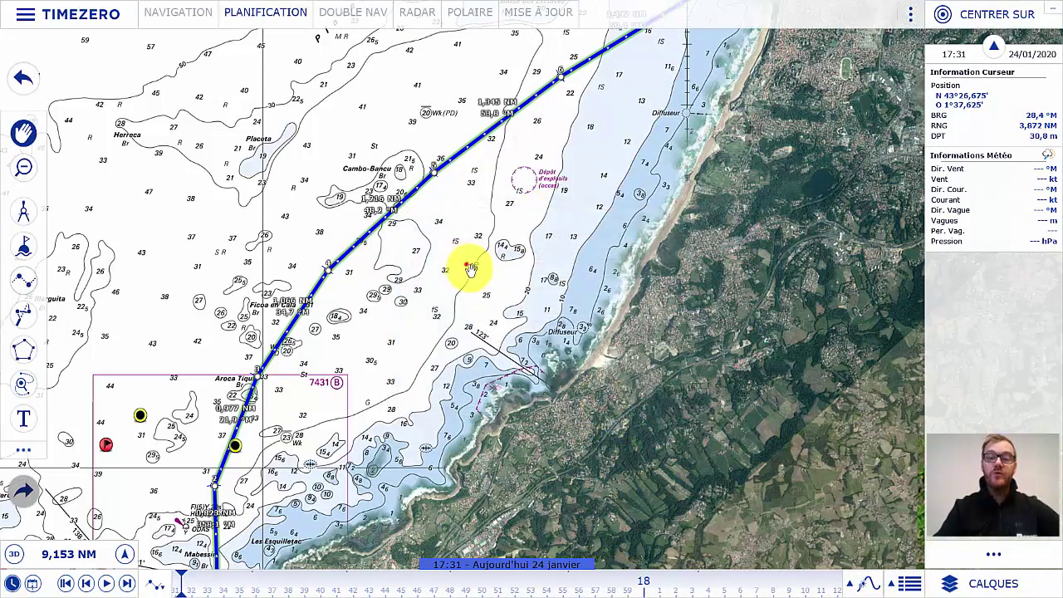
left_click_drag(463, 263, 511, 296)
scroll(510, 290, "down", 2)
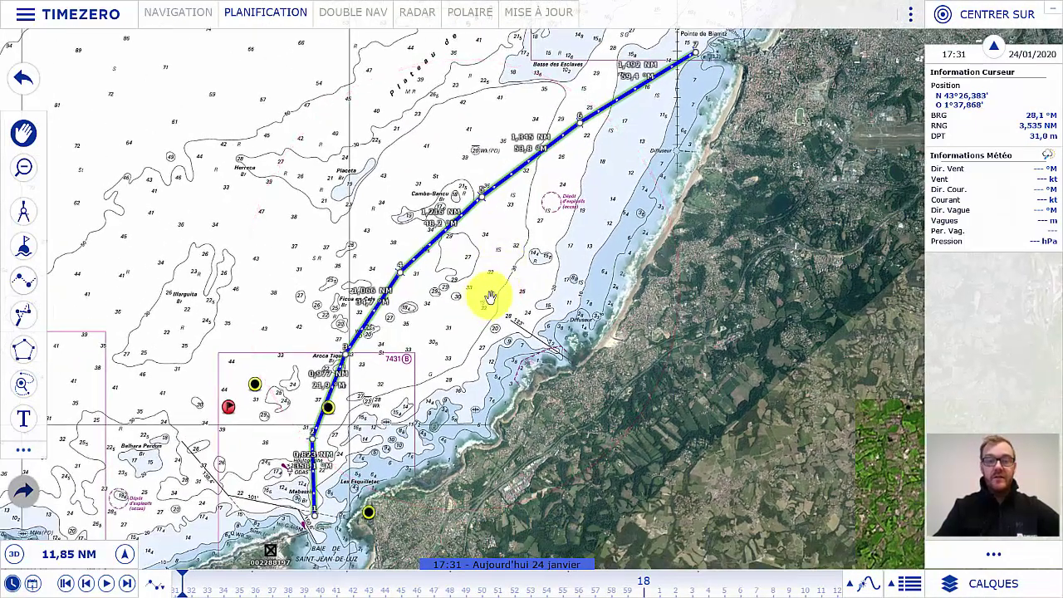
double_click(442, 237)
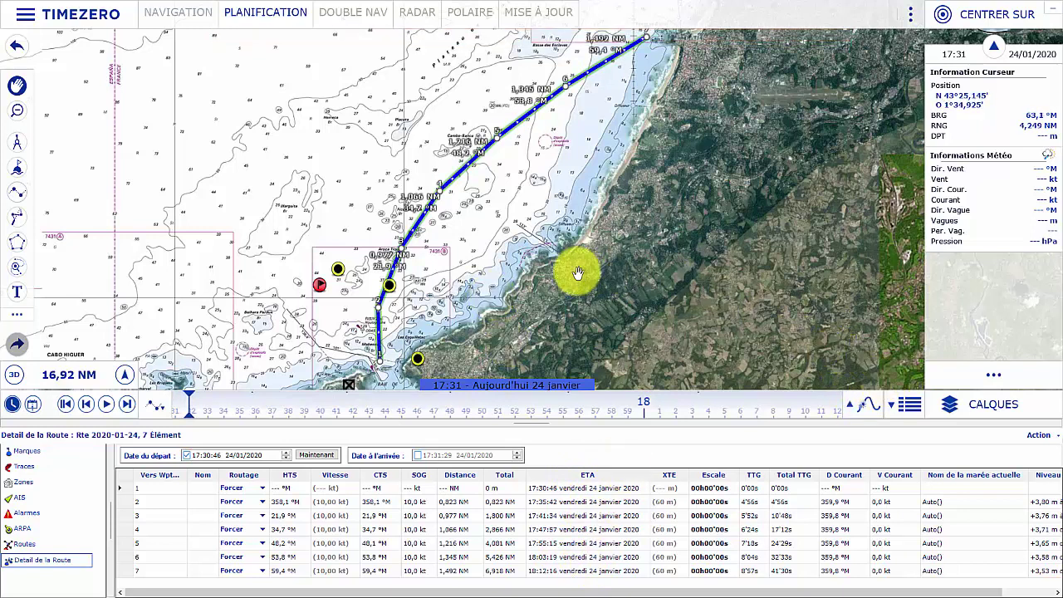
left_click(898, 405)
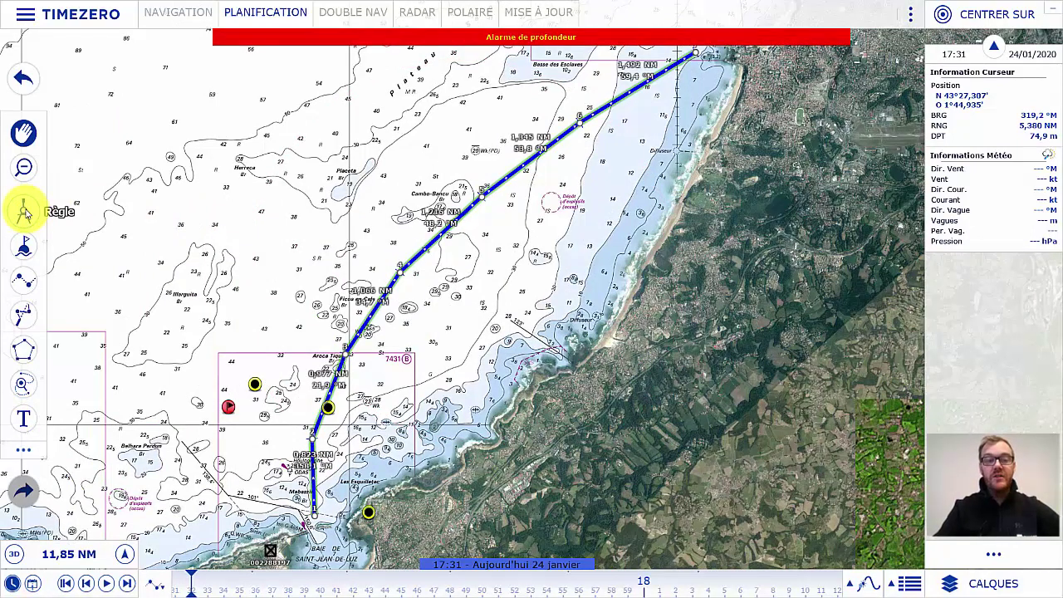
Step: Draw two ruler lines offshore to the northwest of the route, about 3.6 NM and 2.6 NM long
left_click(25, 215)
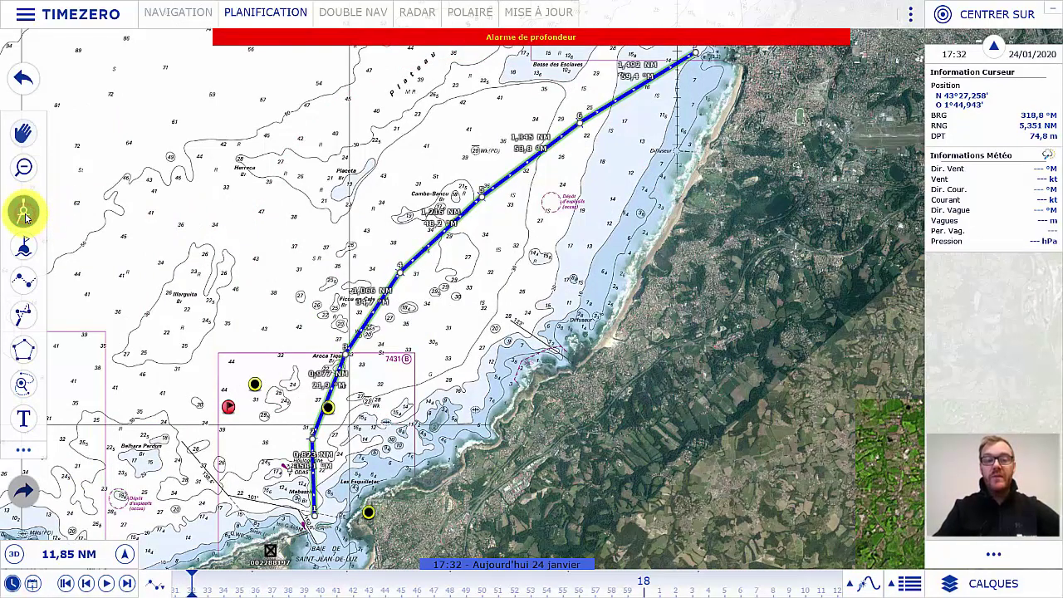
left_click_drag(156, 230, 459, 125)
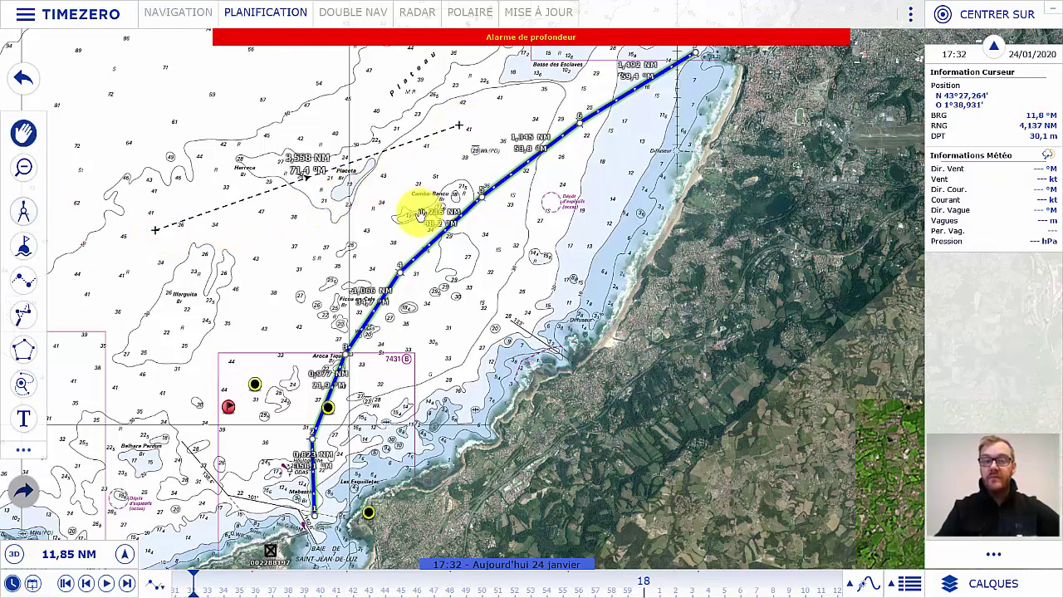
left_click(24, 213)
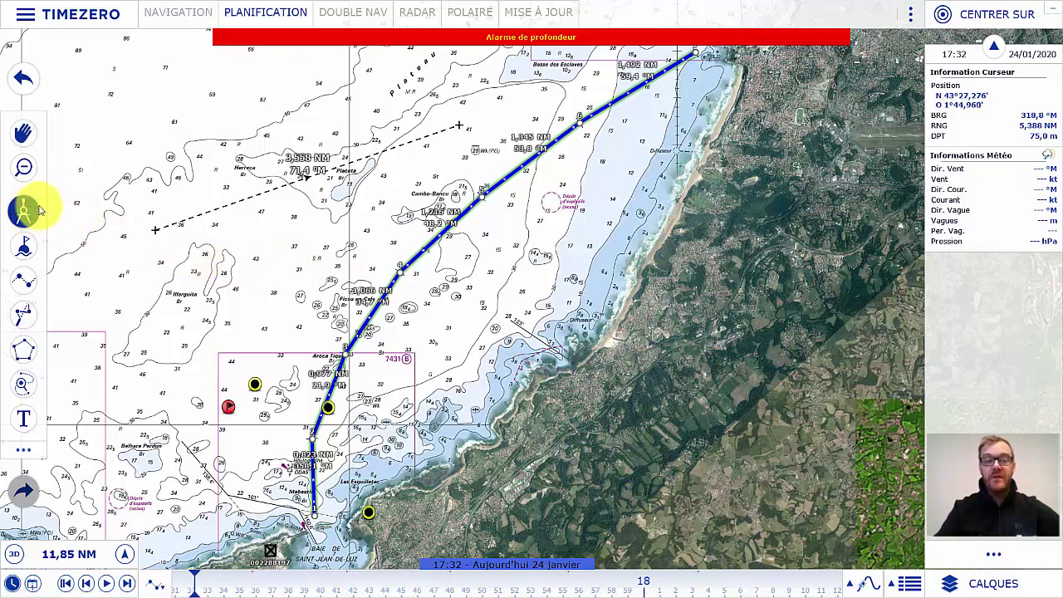
left_click_drag(75, 172, 291, 73)
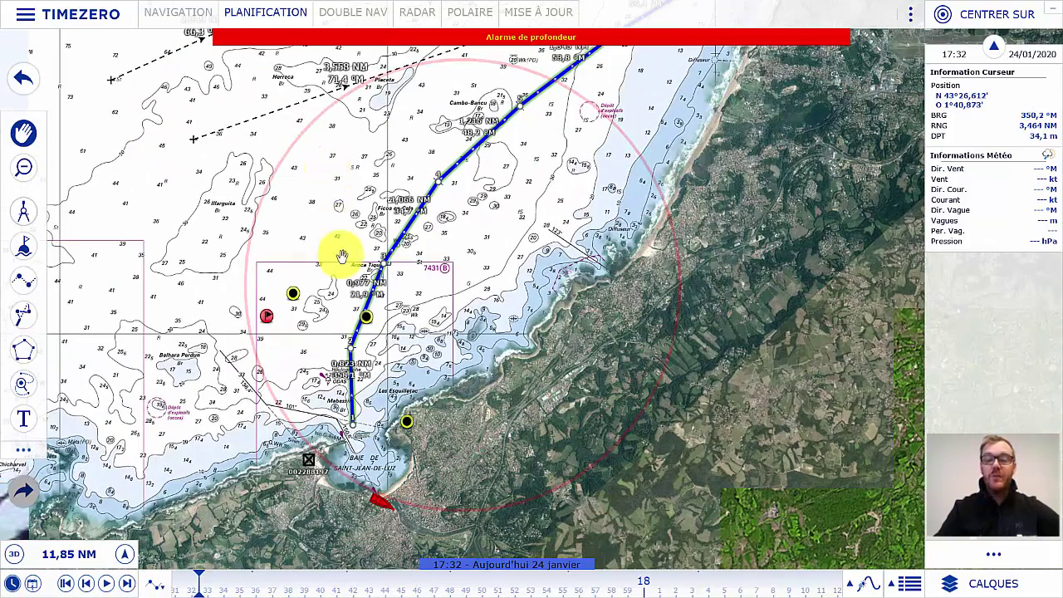
Step: Draw a ruler line from the vessel in the harbour to the western entrance of the Baie de Saint-Jean-de-Luz
scroll(384, 391, "up", 3)
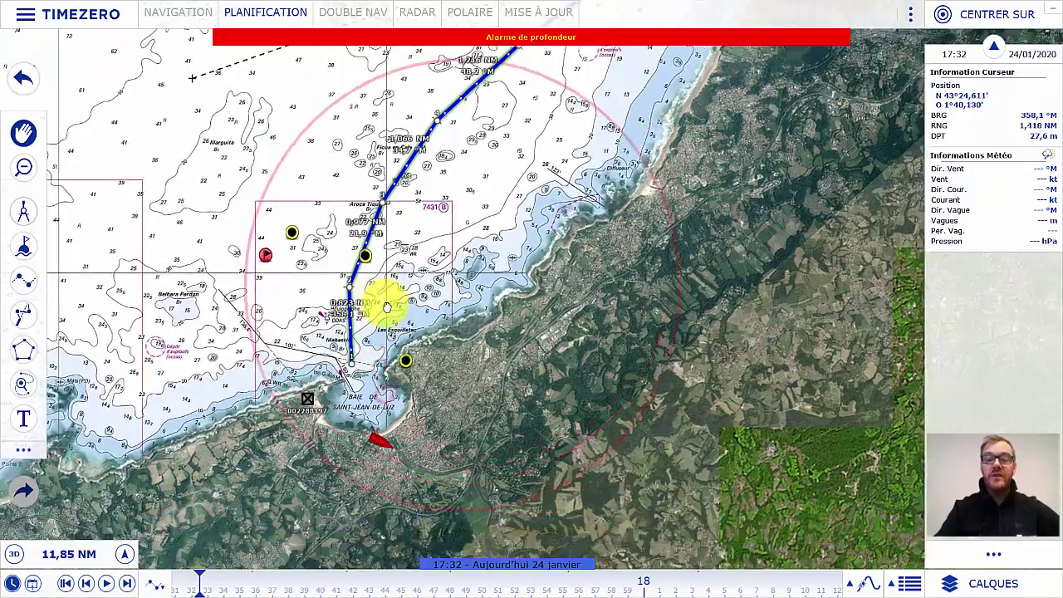
scroll(376, 384, "up", 3)
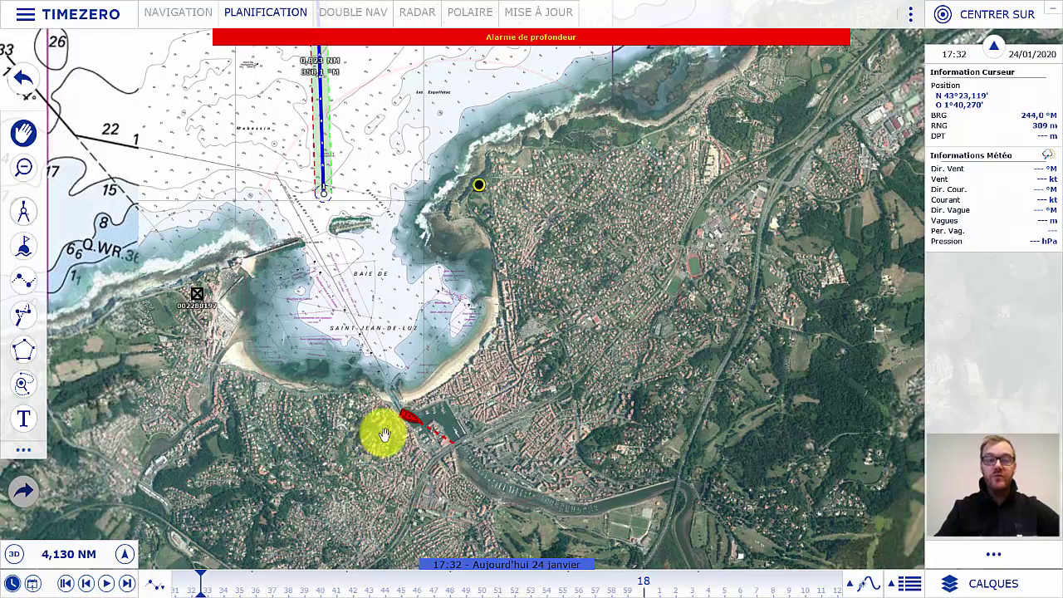
left_click(26, 212)
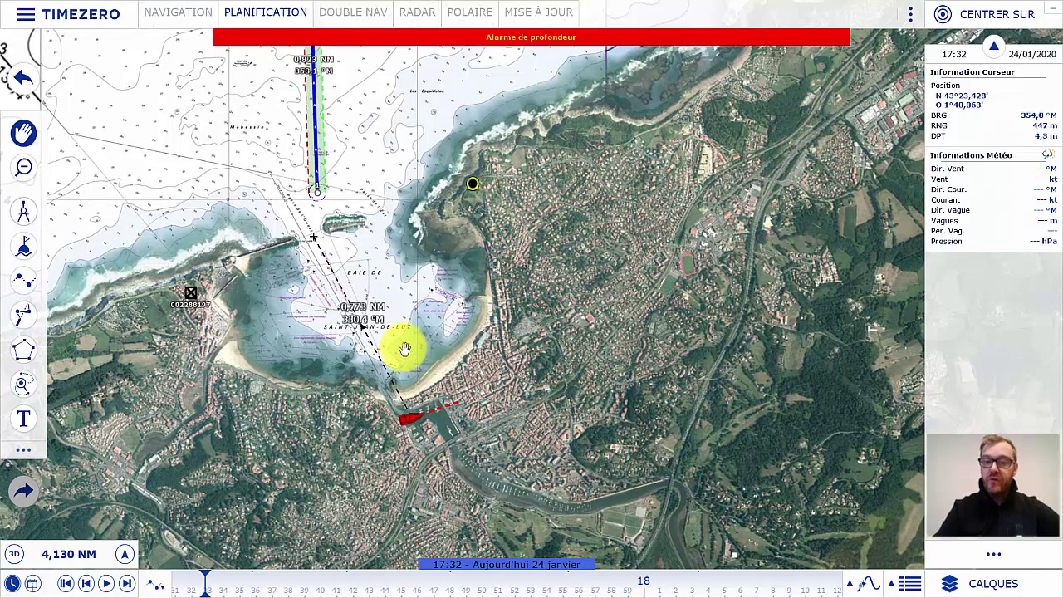
scroll(380, 332, "up", 1)
scroll(379, 332, "up", 2)
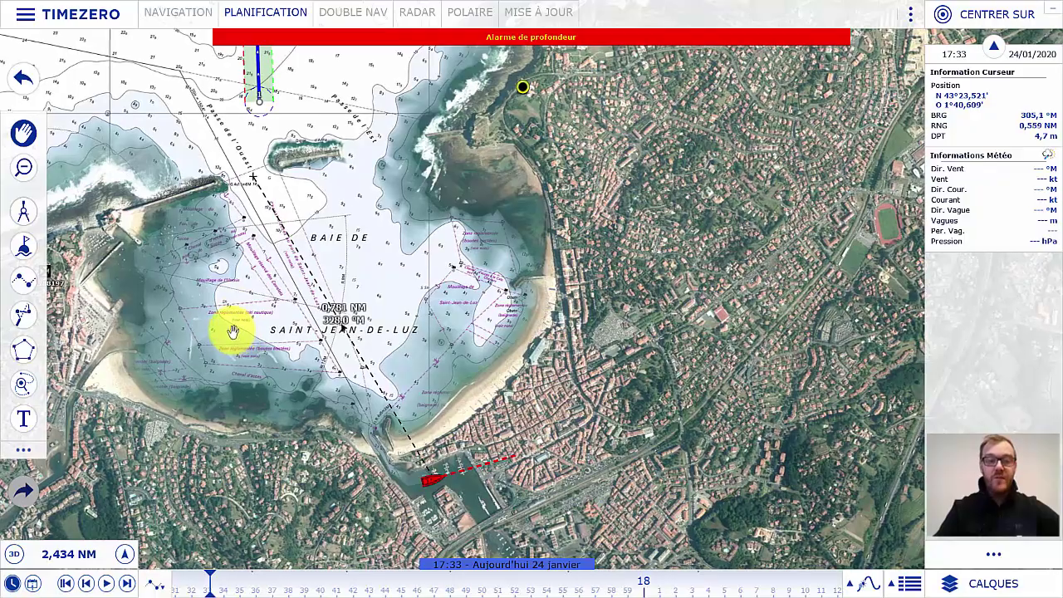
Step: Draw a square surface with sides about 0.8 NM long offshore, south of Illarguita and west of the route
left_click_drag(231, 330, 492, 359)
scroll(271, 363, "down", 4)
scroll(490, 358, "down", 3)
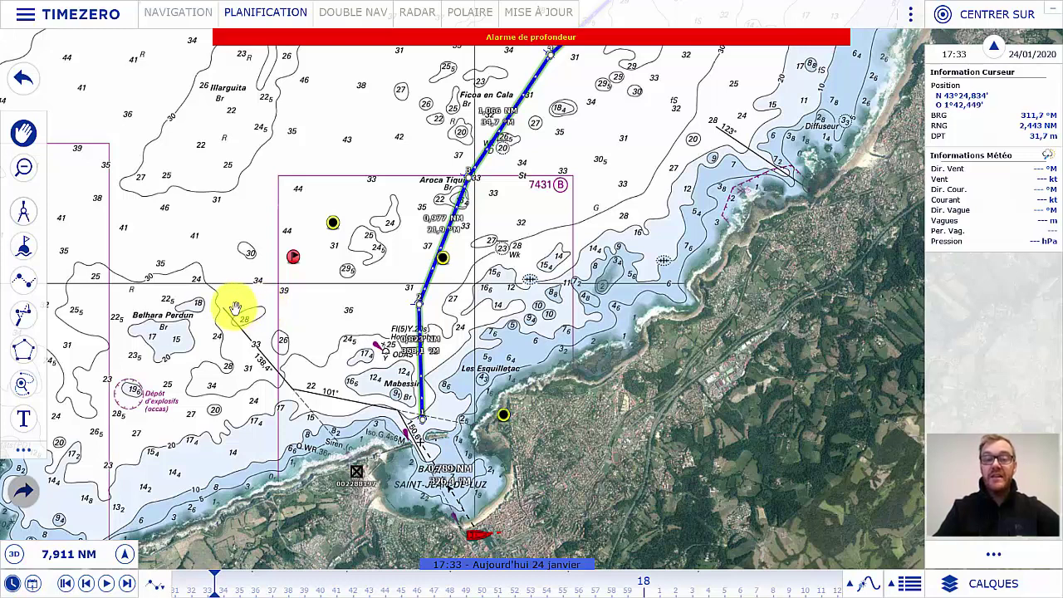
left_click(26, 353)
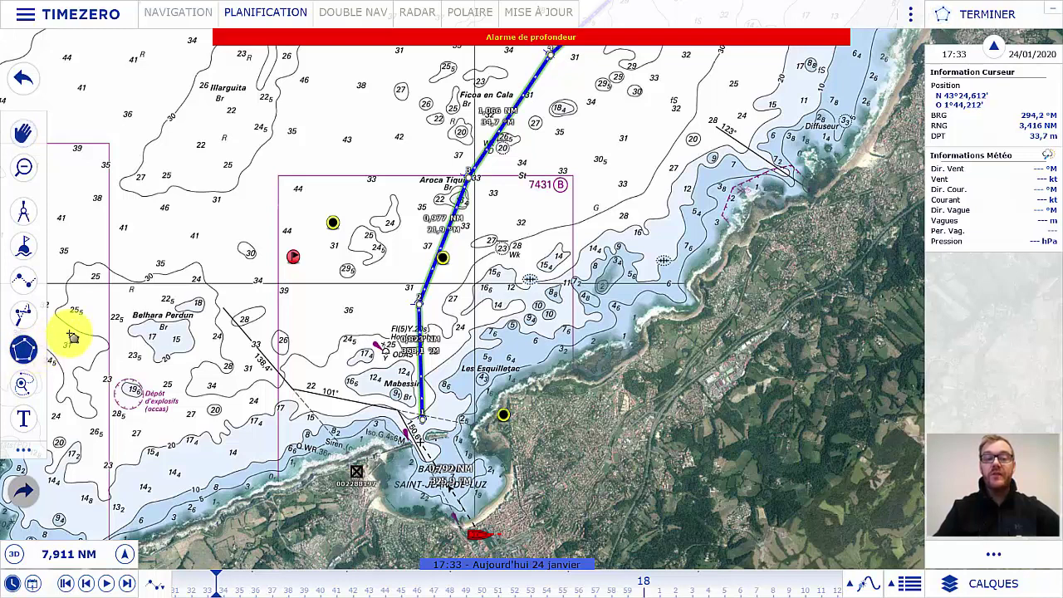
left_click(134, 134)
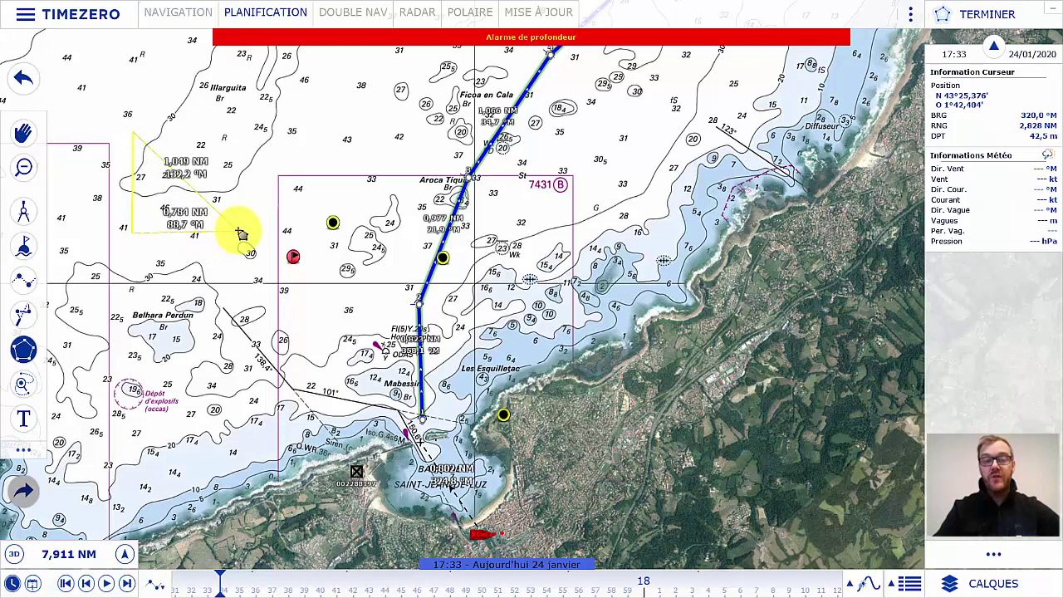
left_click(238, 231)
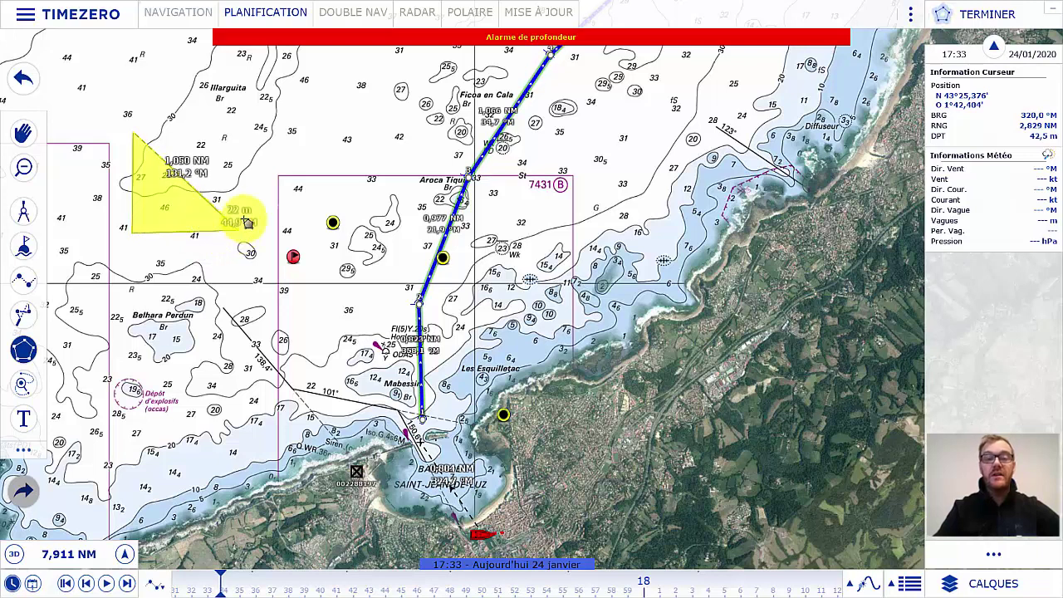
double_click(242, 133)
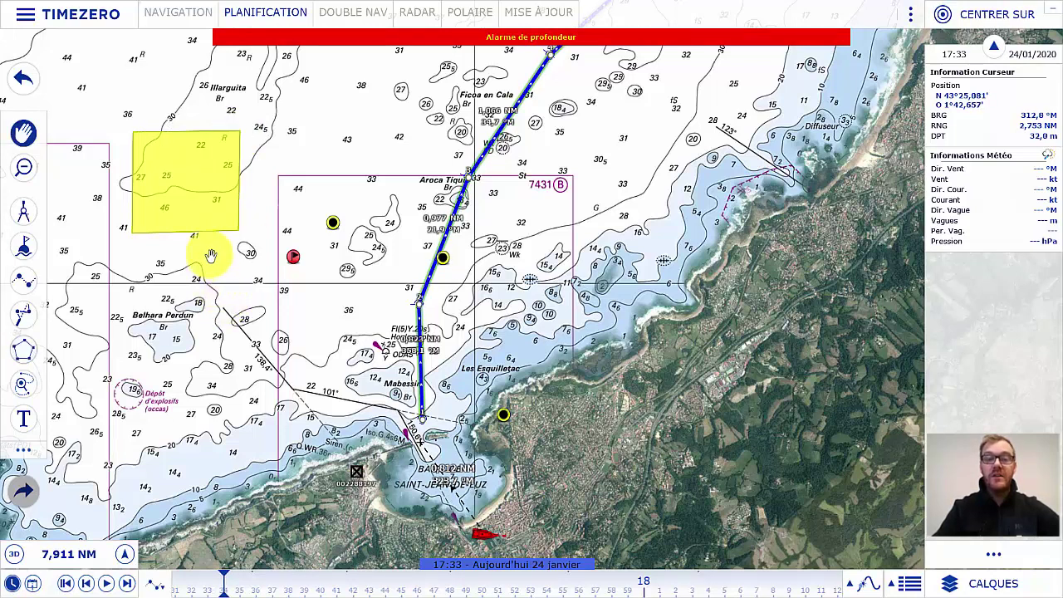
Step: Recolour the square surface red and increase its transparency
right_click(174, 181)
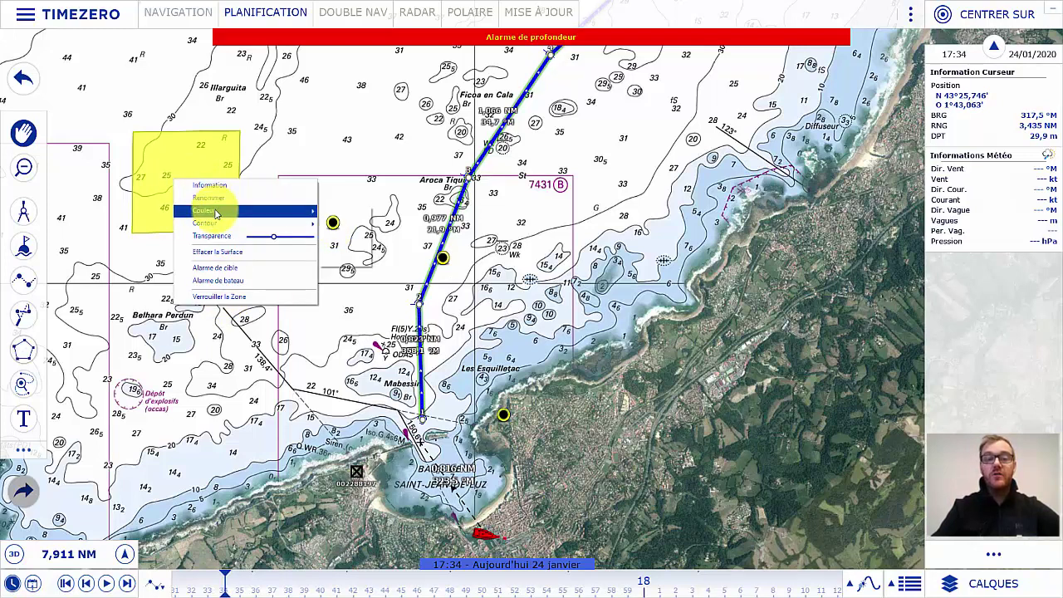
mouse_move(218, 213)
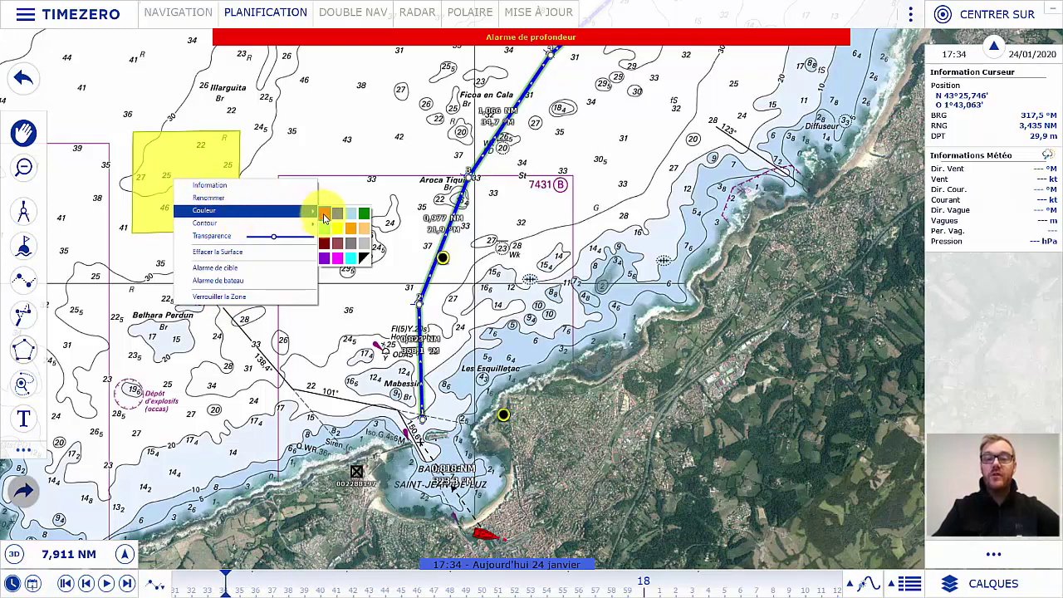
left_click(324, 214)
right_click(194, 184)
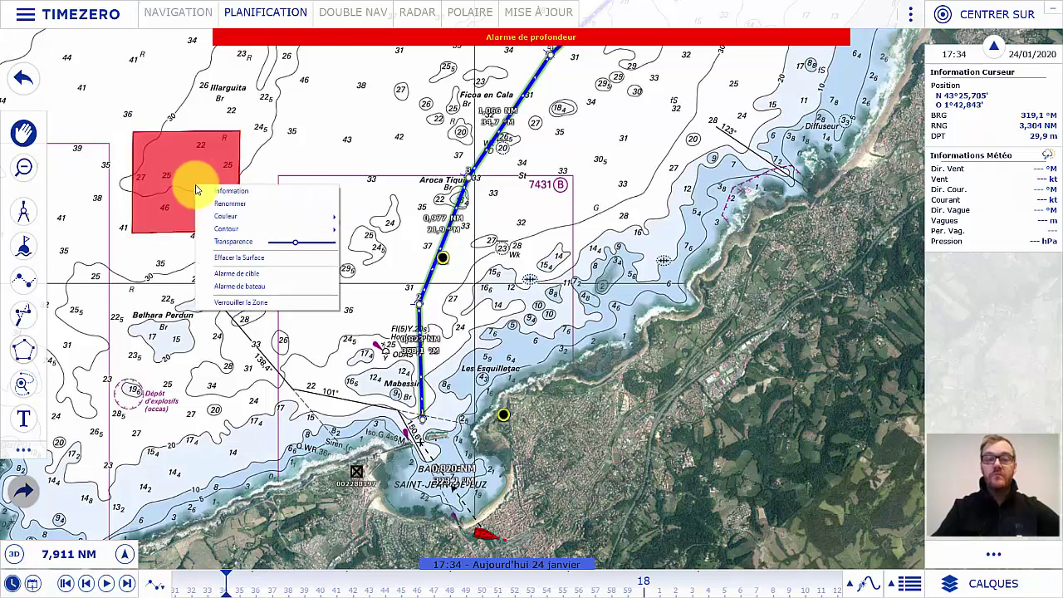
left_click_drag(289, 247, 311, 245)
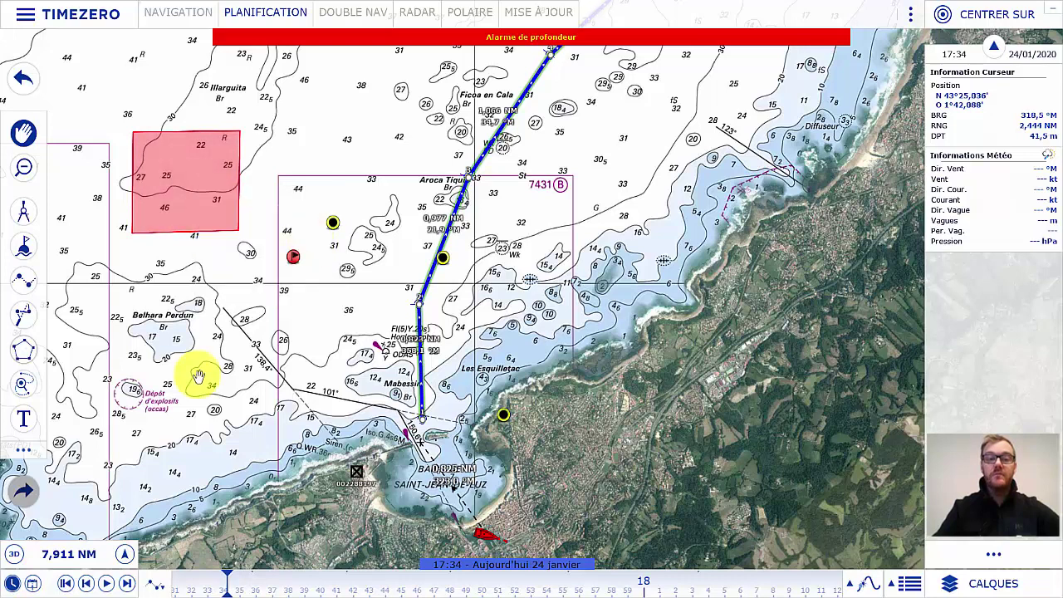
right_click(171, 294)
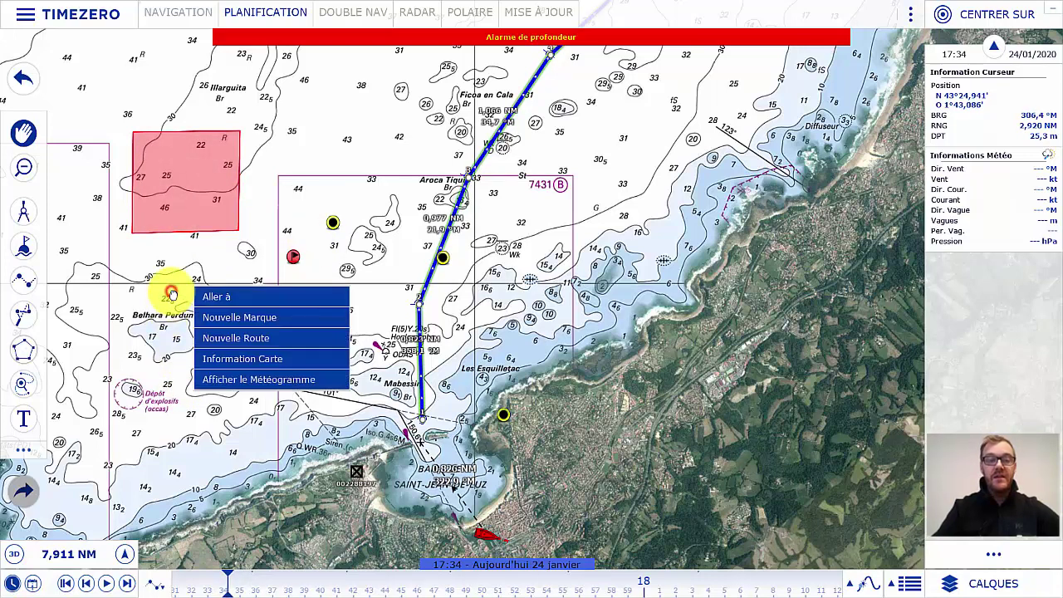
left_click(116, 294)
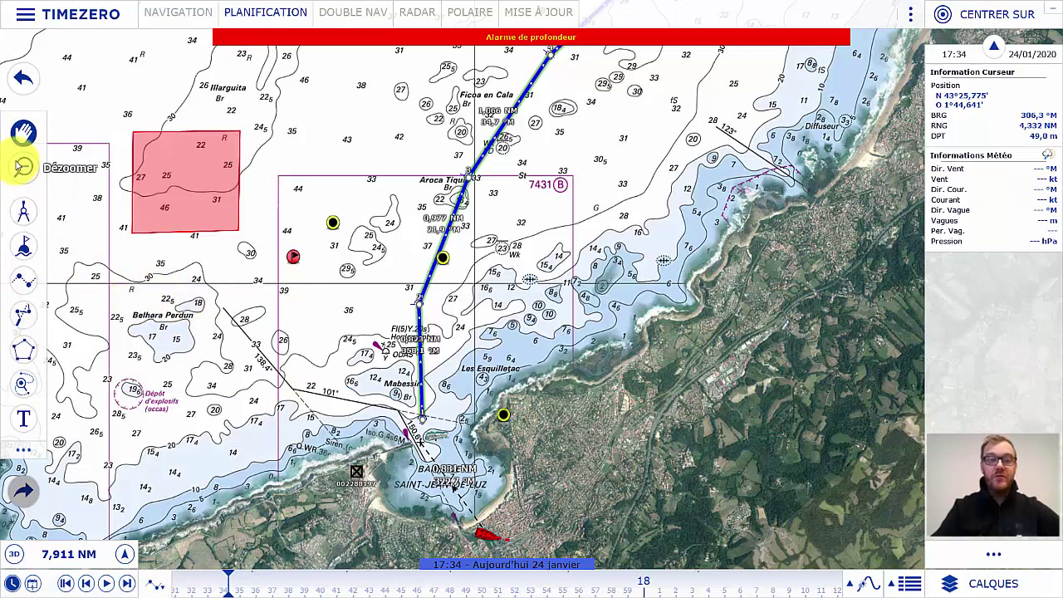
Step: Open the tool configuration and remove Dézoomer from the selected toolbar tools
left_click(24, 450)
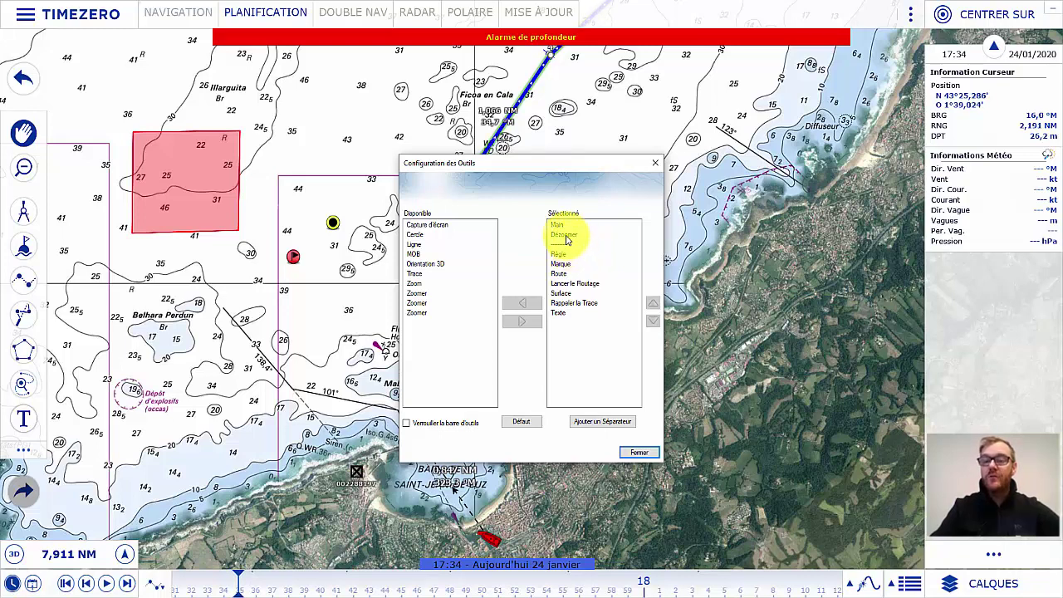
left_click(566, 237)
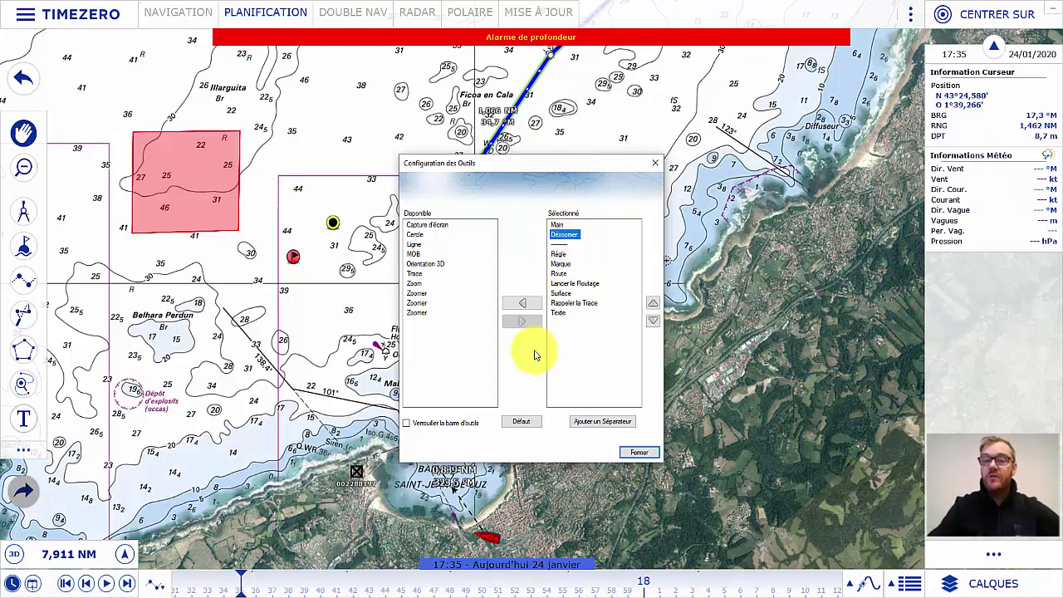
left_click(523, 308)
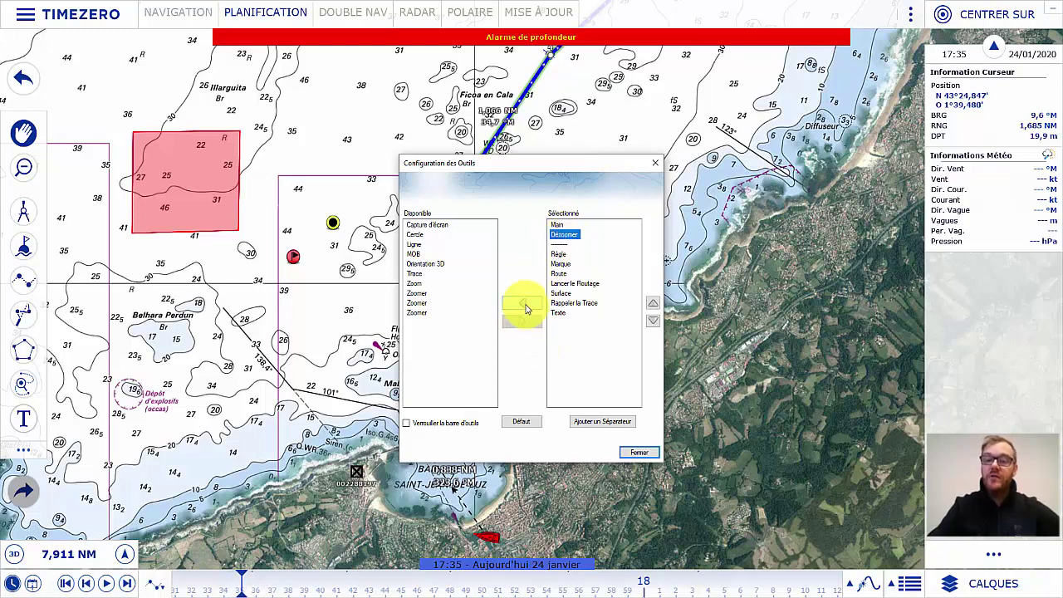
left_click(523, 306)
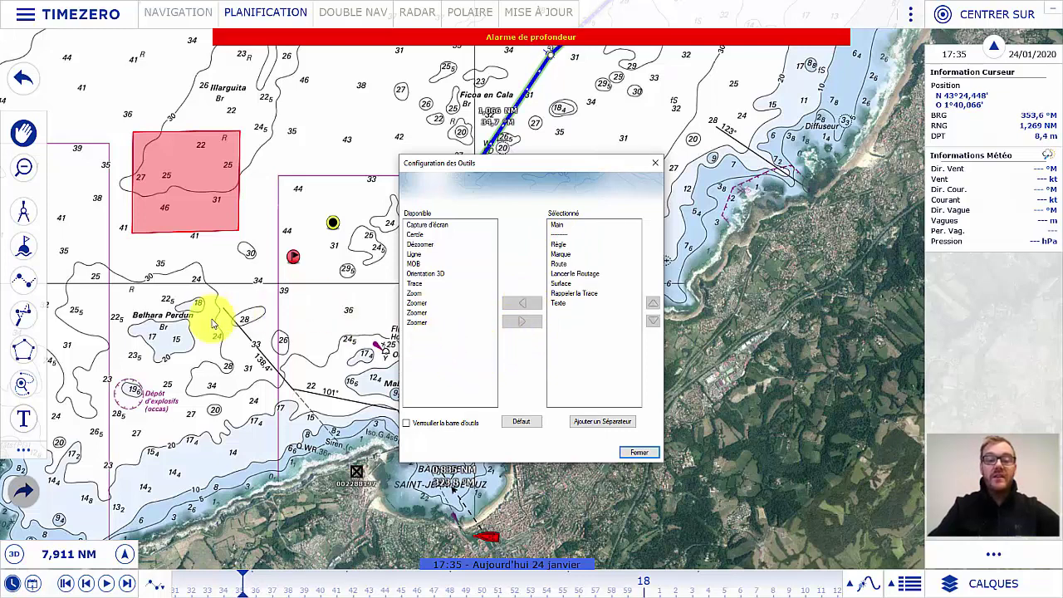
Step: Add the Cercle and Trace tools to the toolbar selection and close the tool configuration
left_click(415, 236)
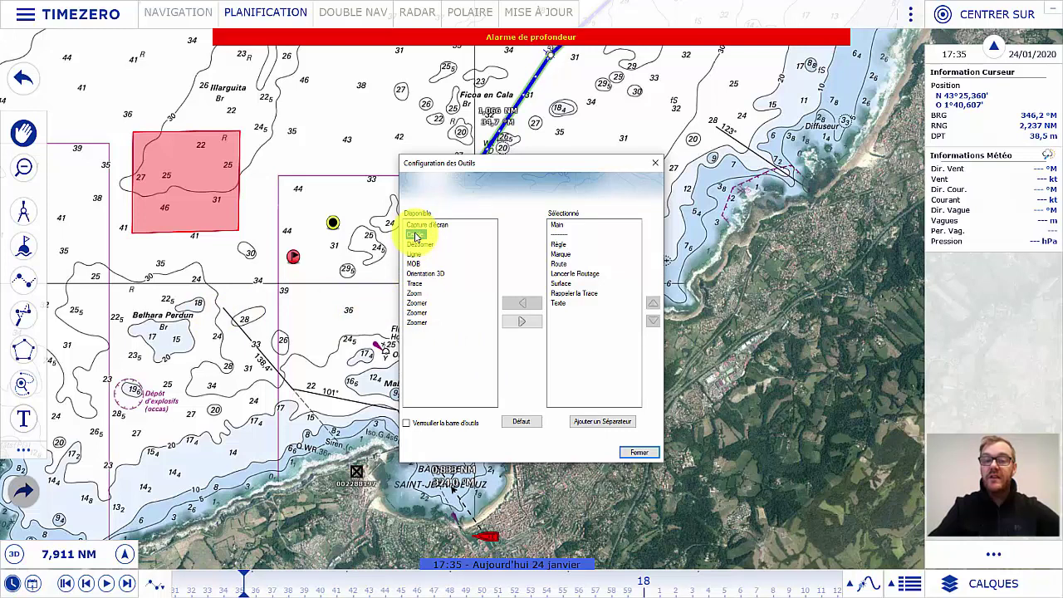
left_click(415, 284)
left_click(417, 236, "ctrl")
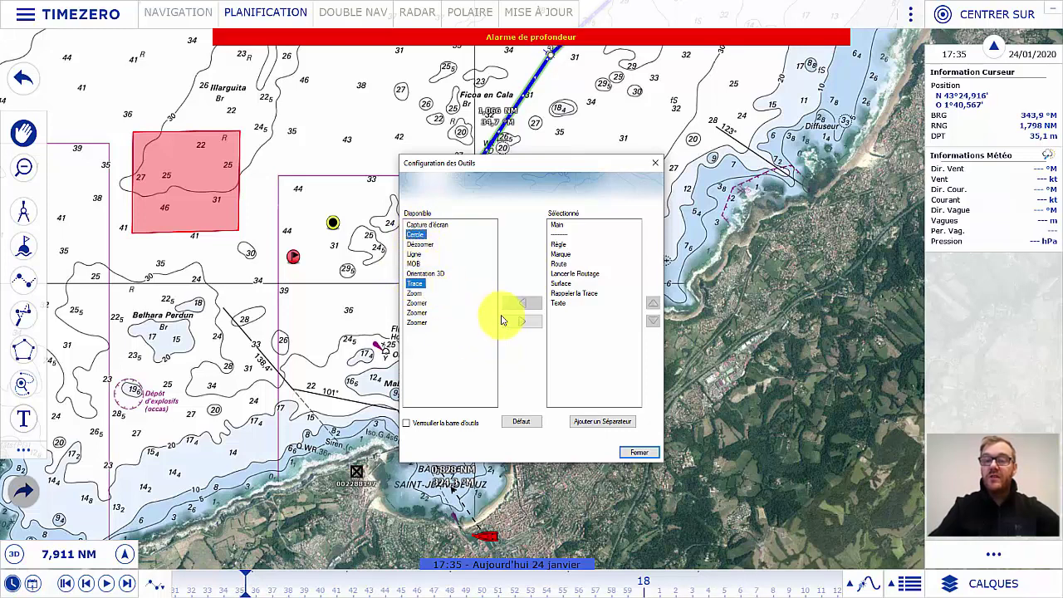
left_click(518, 324)
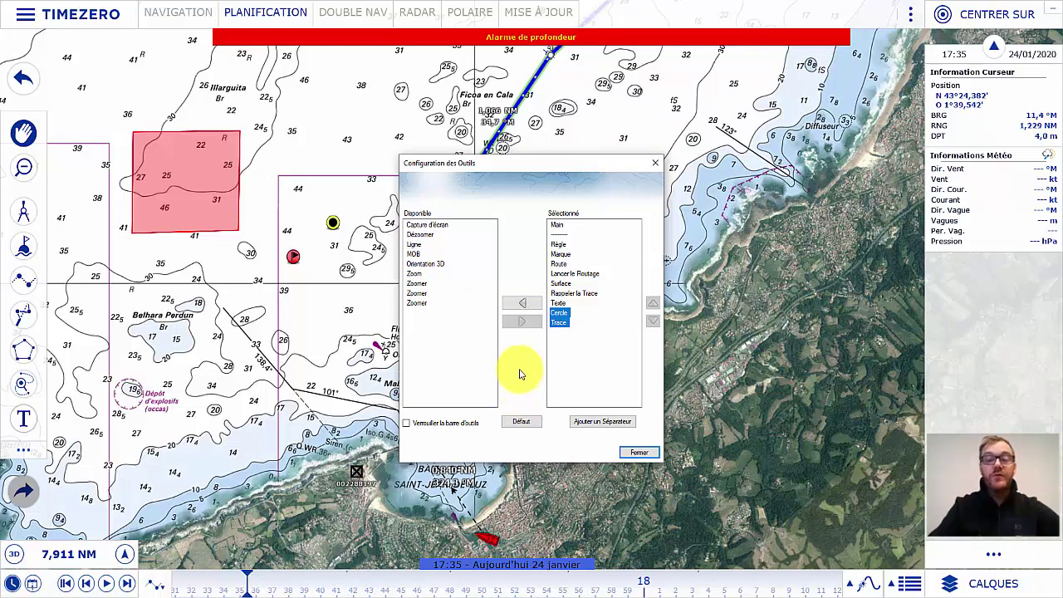
left_click(640, 453)
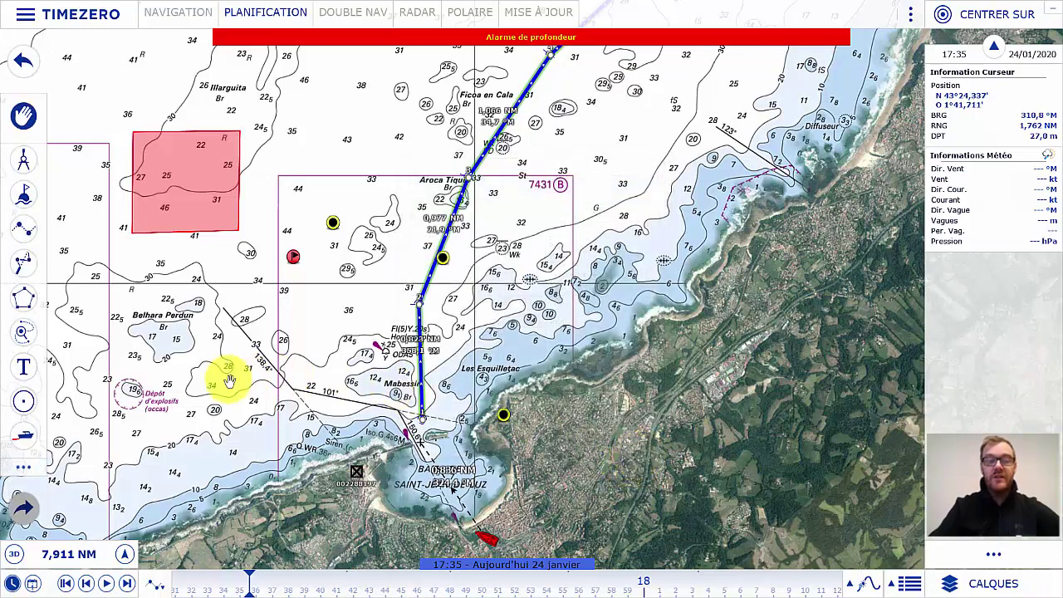
Step: Draw a circle with a radius of about 770 m between the route and the Diffuseur coast
left_click(25, 403)
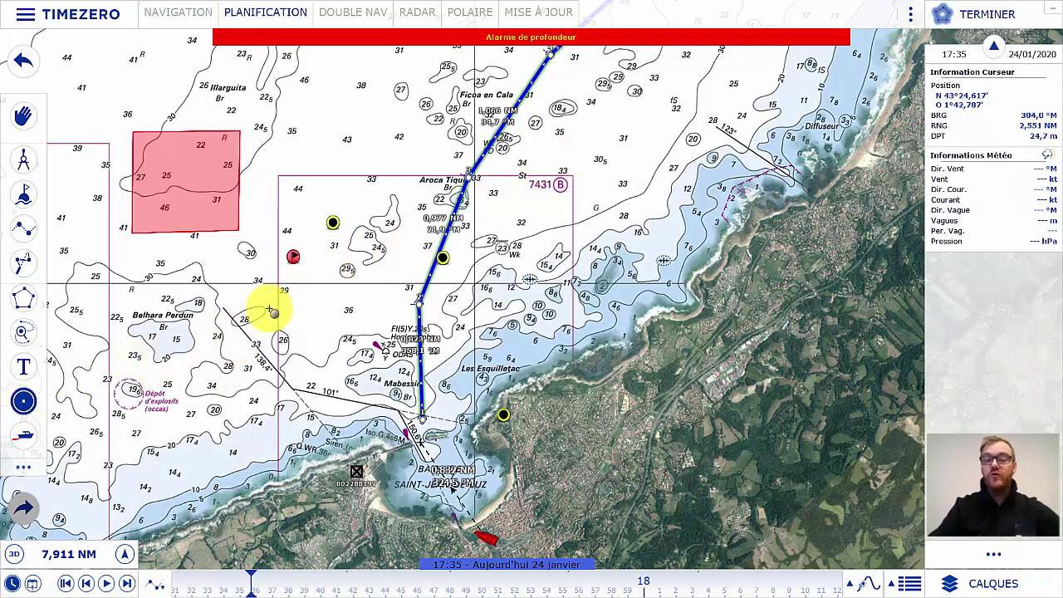
left_click(608, 128)
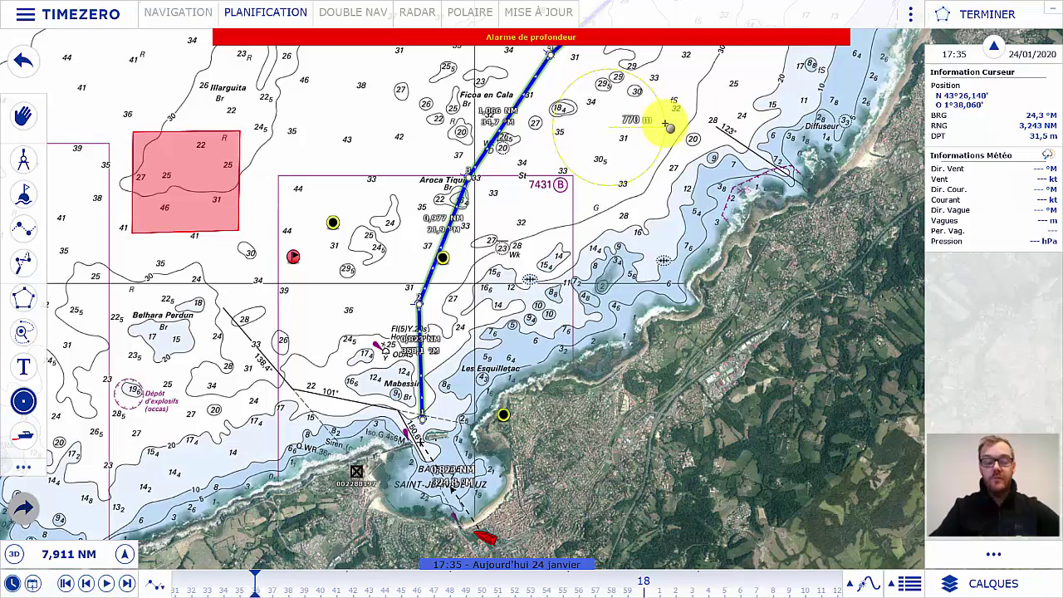
left_click(665, 124)
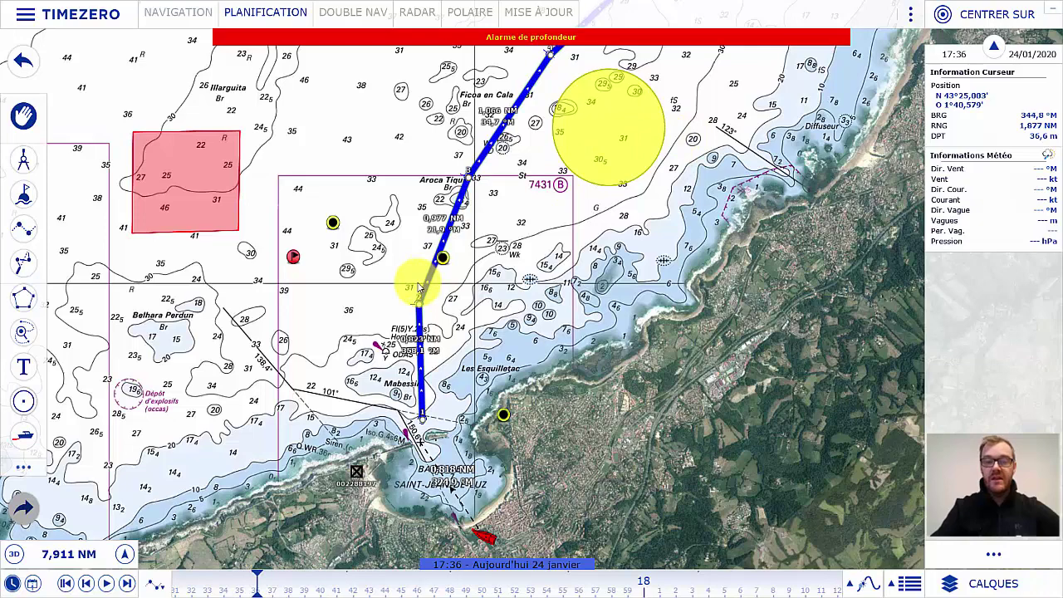
Step: Open the data lists beneath the chart and show the list of marks
scroll(386, 267, "down", 2)
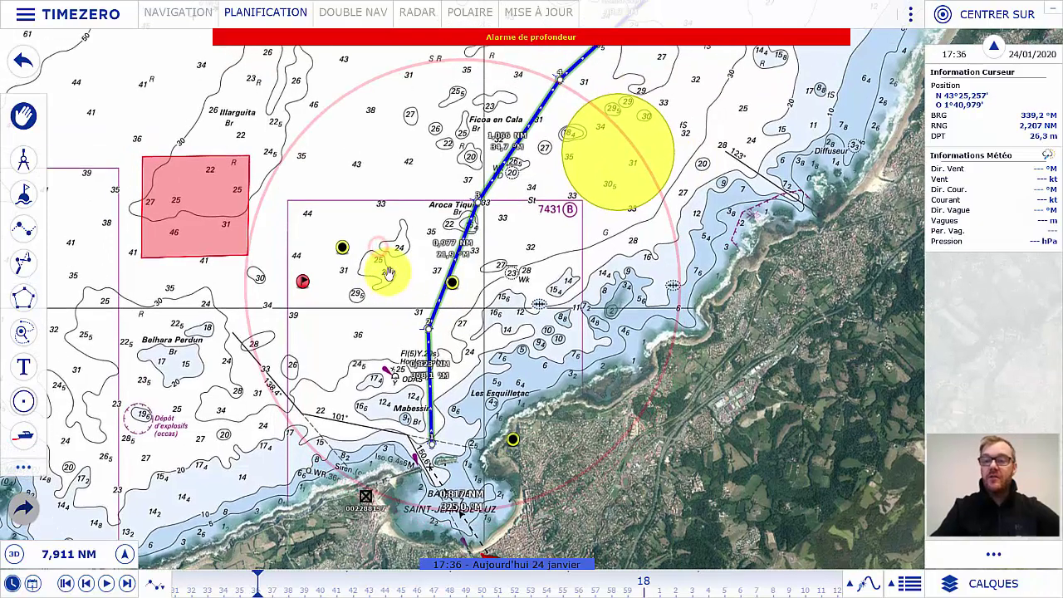
scroll(388, 272, "down", 1)
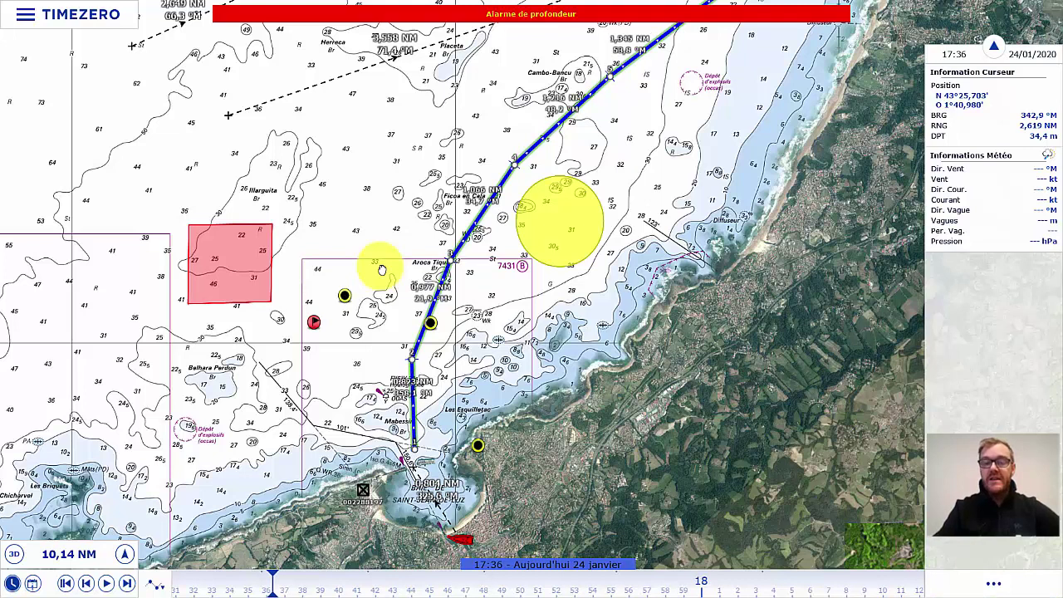
mouse_move(330, 265)
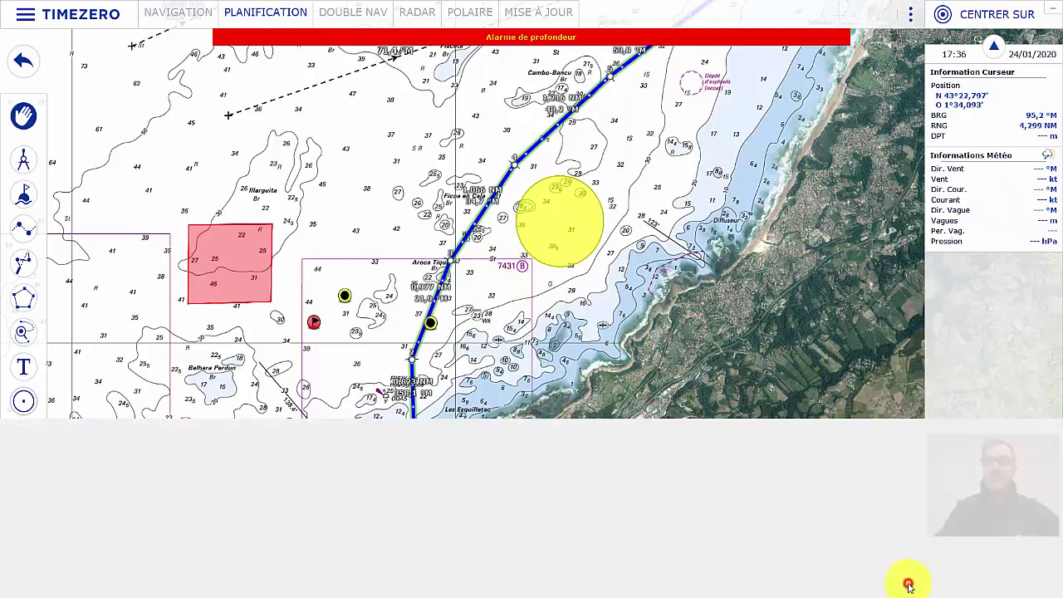
left_click(910, 585)
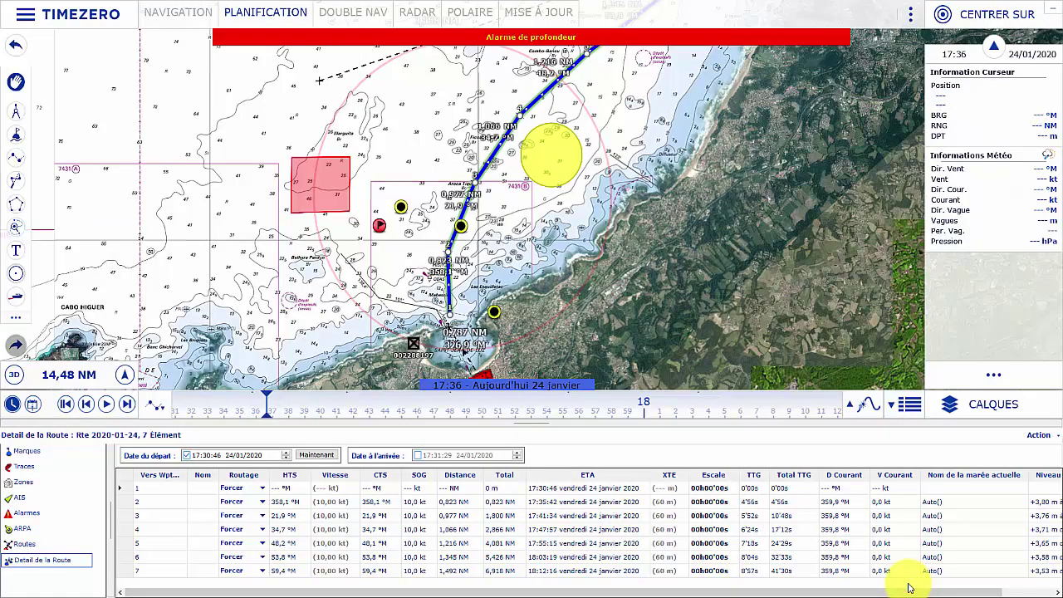
left_click(27, 452)
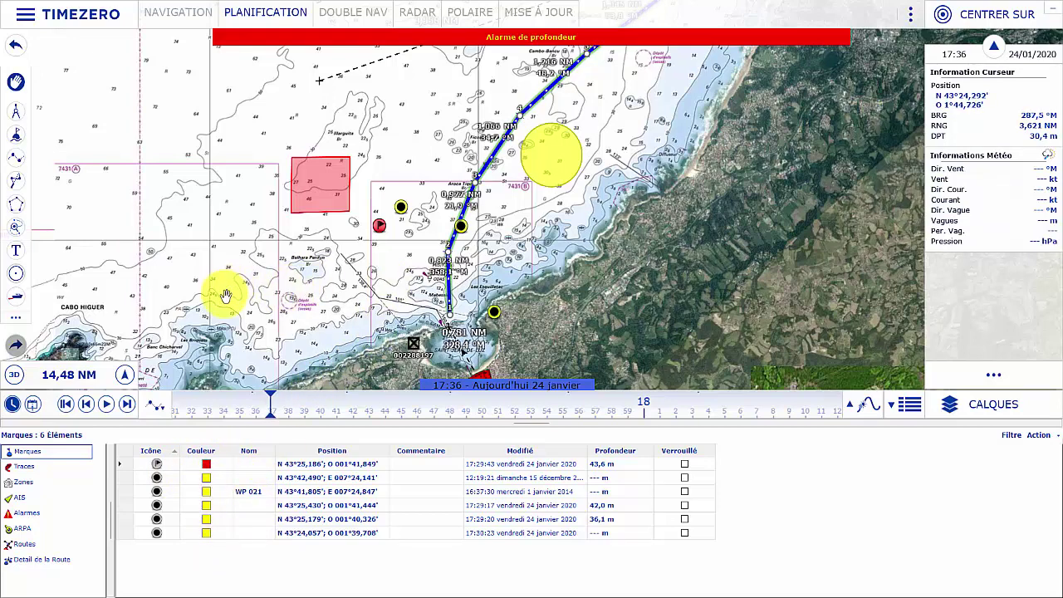
Step: Centre the chart on the red flag mark from the marks list
scroll(238, 286, "up", 4)
scroll(299, 295, "up", 2)
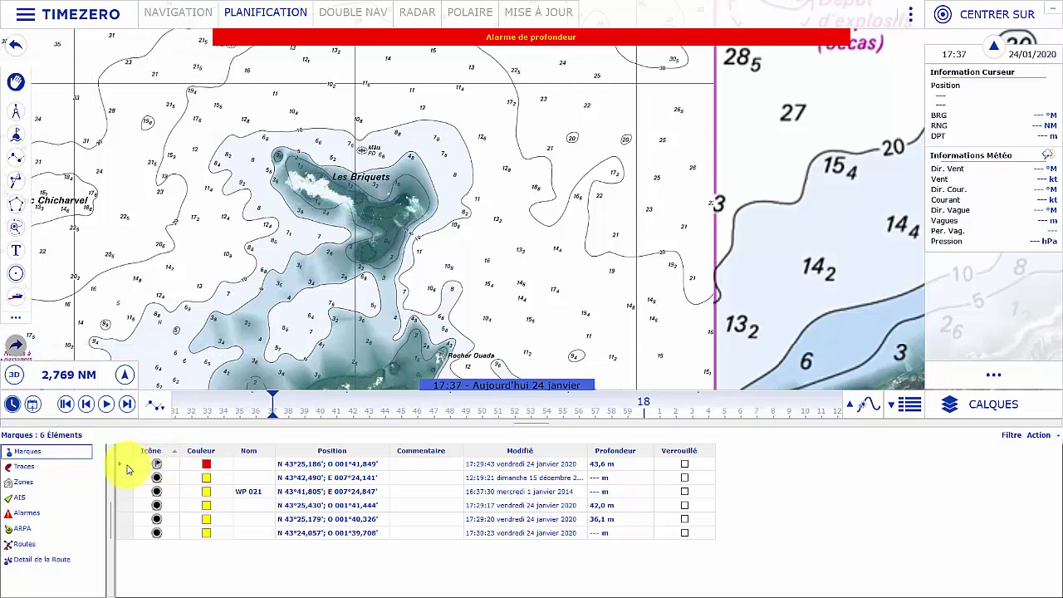
double_click(120, 462)
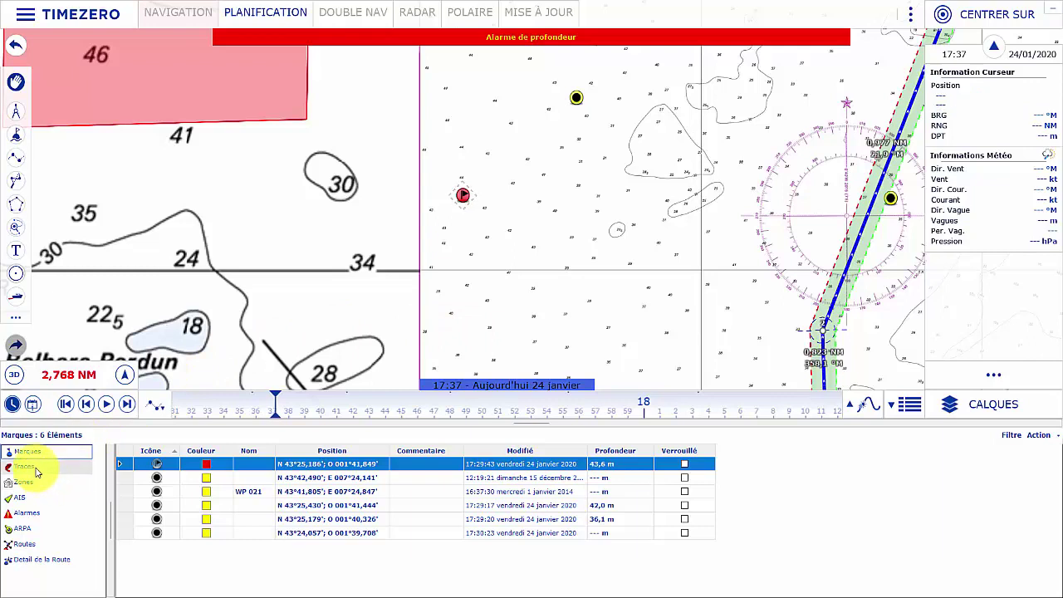
Step: Show the list of zones, centre the chart on the red zone from it, and close the data lists
left_click(34, 483)
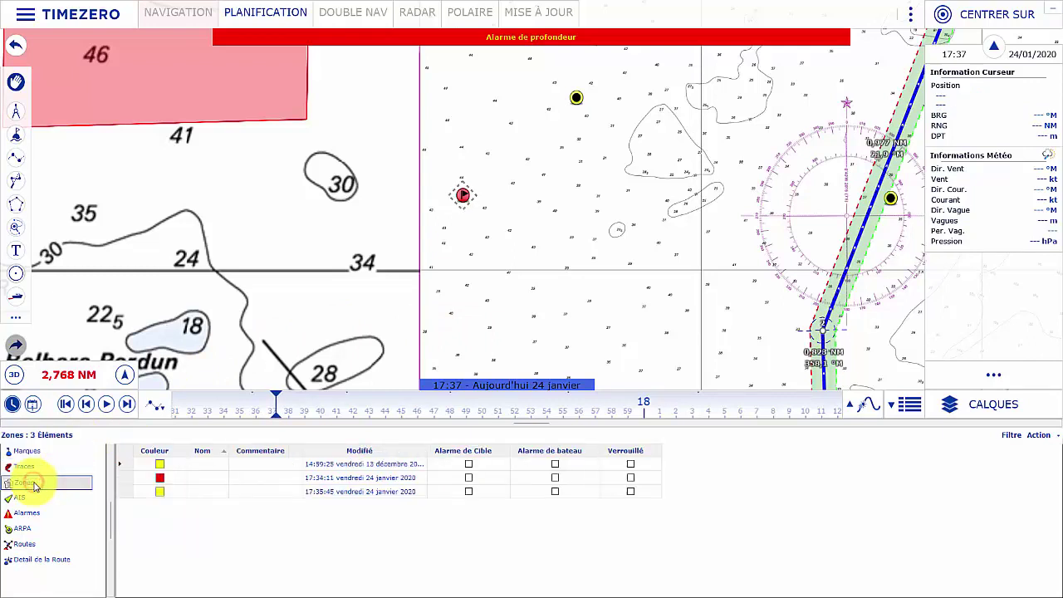
left_click(125, 478)
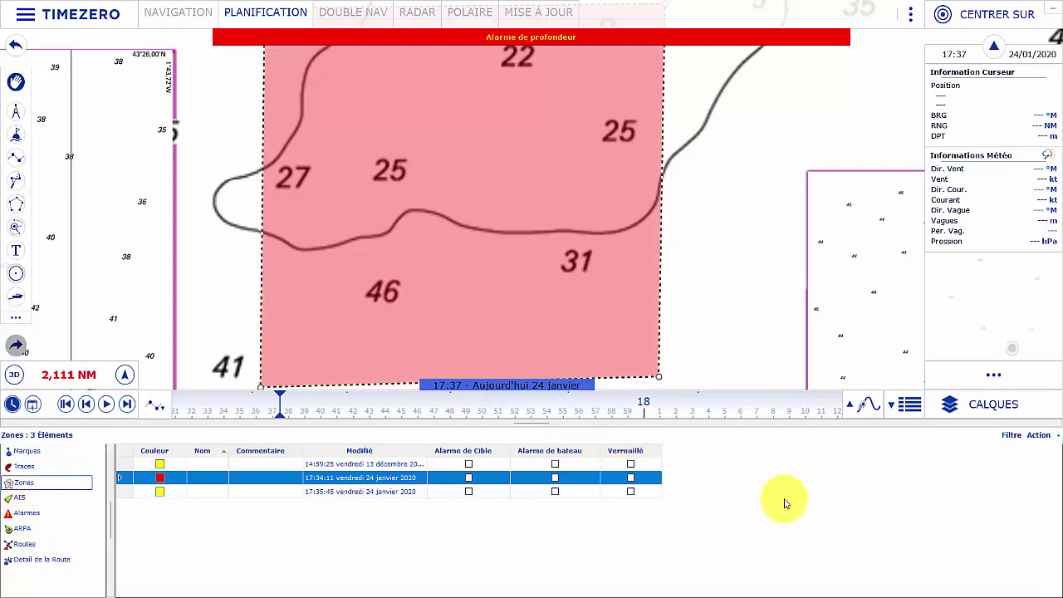
left_click(905, 404)
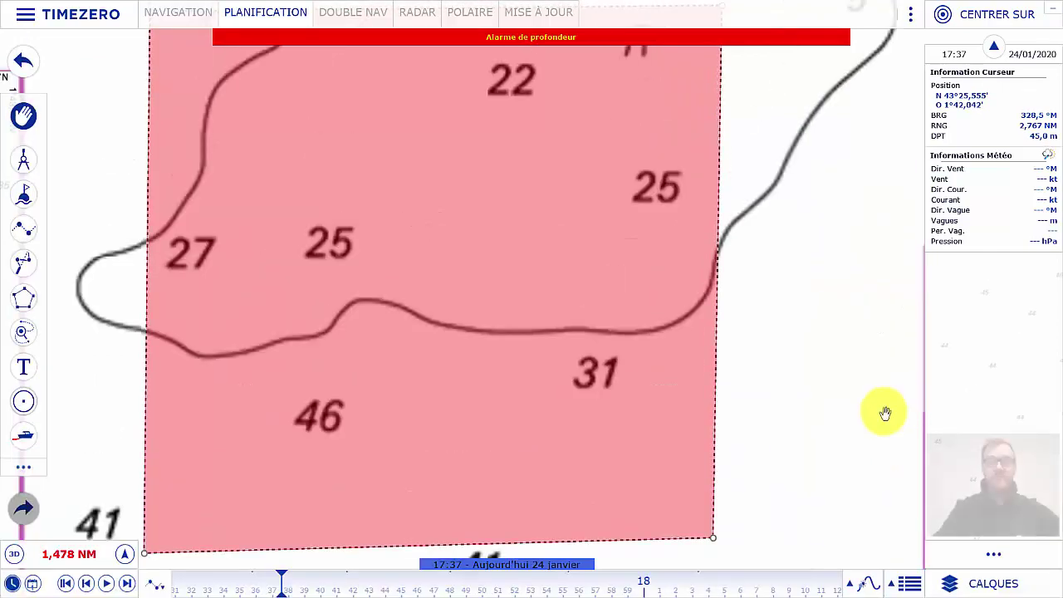
scroll(859, 421, "down", 2)
scroll(859, 421, "down", 1)
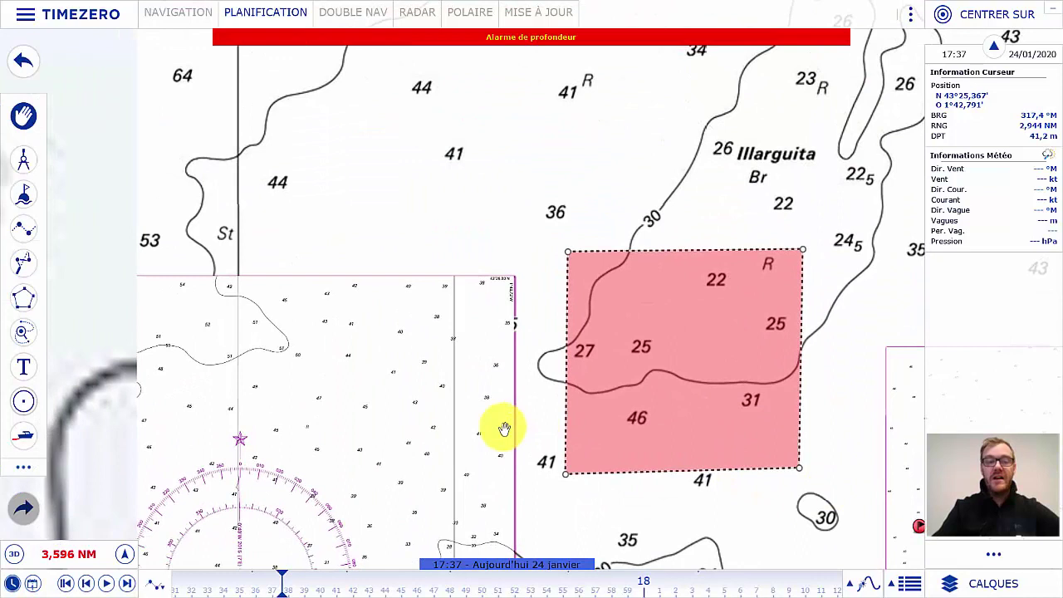